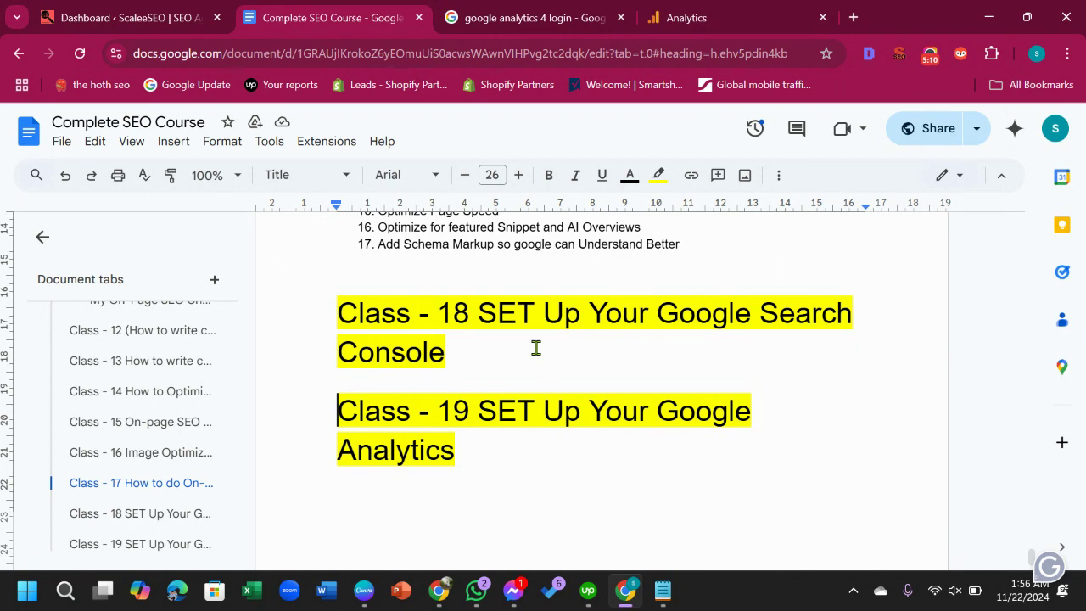
scroll(522, 316, up, 3)
scroll(526, 319, down, 4)
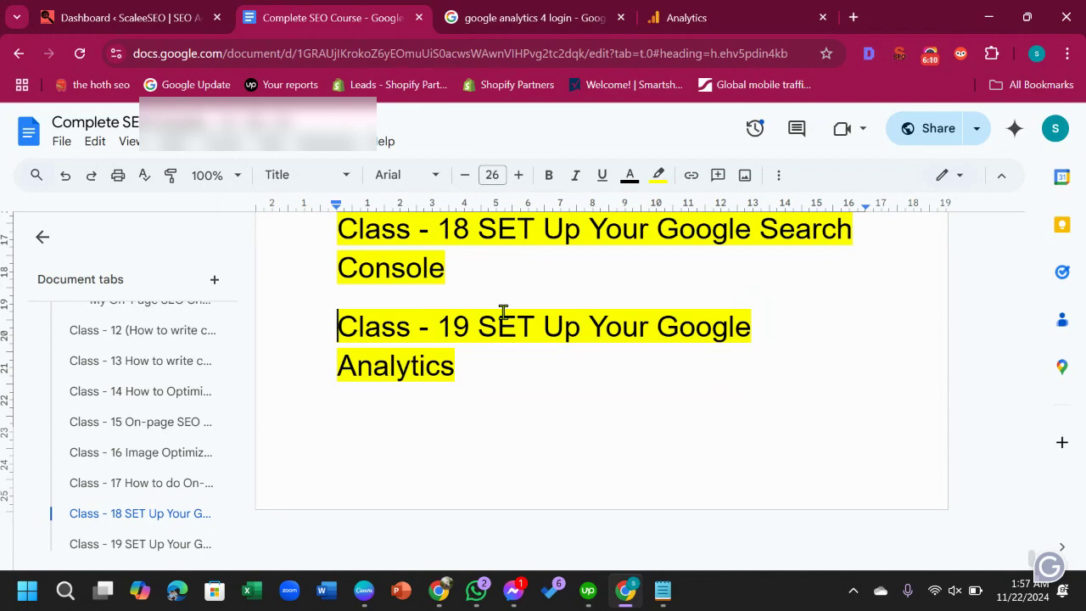
click(473, 17)
click(698, 22)
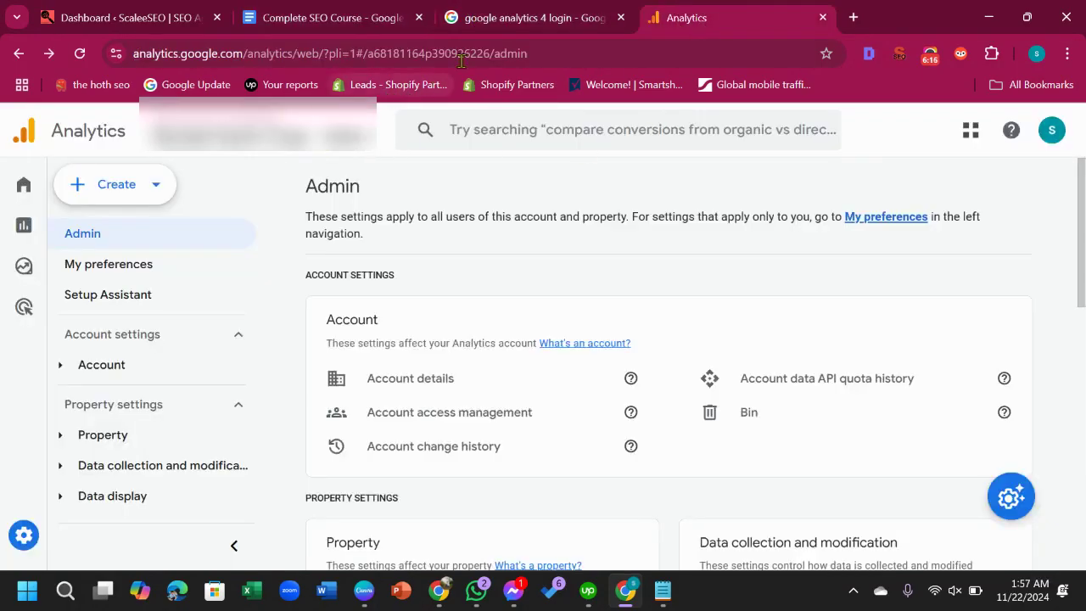
mouse_move(527, 28)
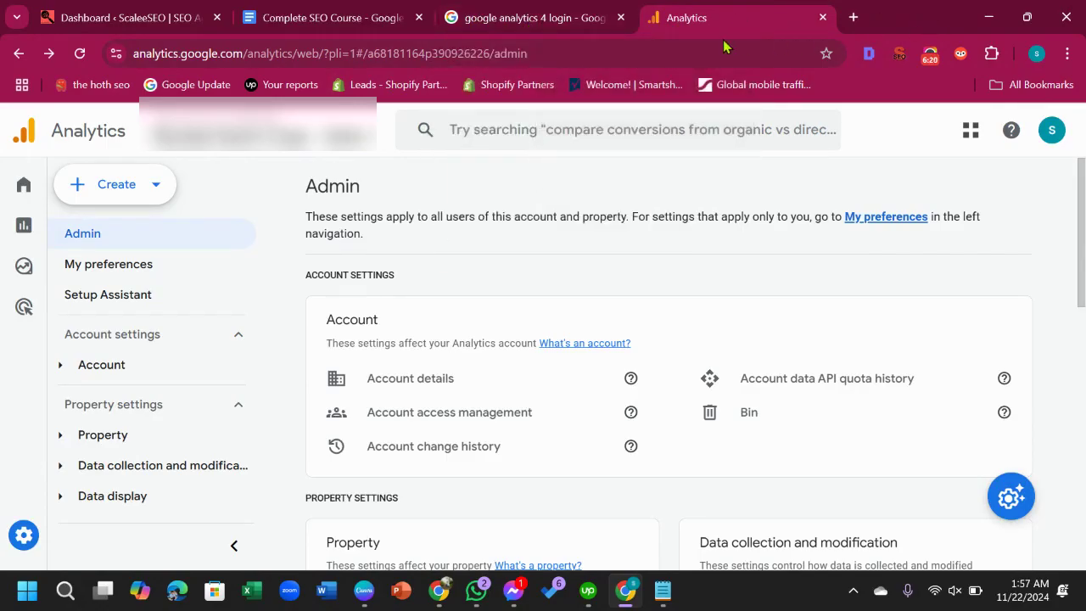
Examine the Google search results for "google analytics 4 login" to find the Google Analytics sign-in pages.
click(543, 23)
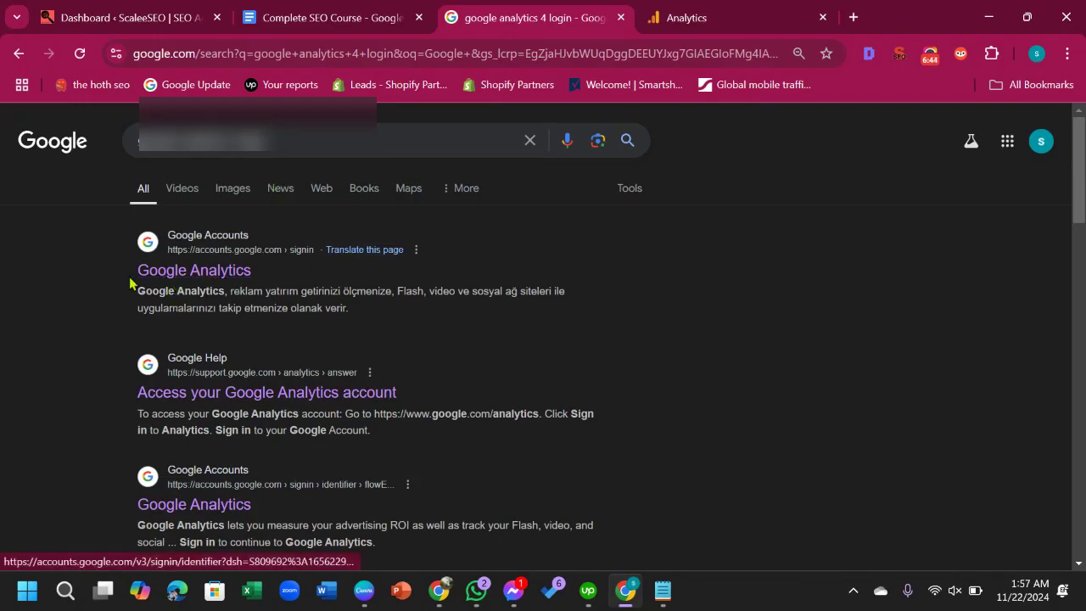
scroll(208, 297, down, 3)
scroll(209, 303, up, 3)
scroll(208, 301, down, 4)
scroll(208, 301, up, 2)
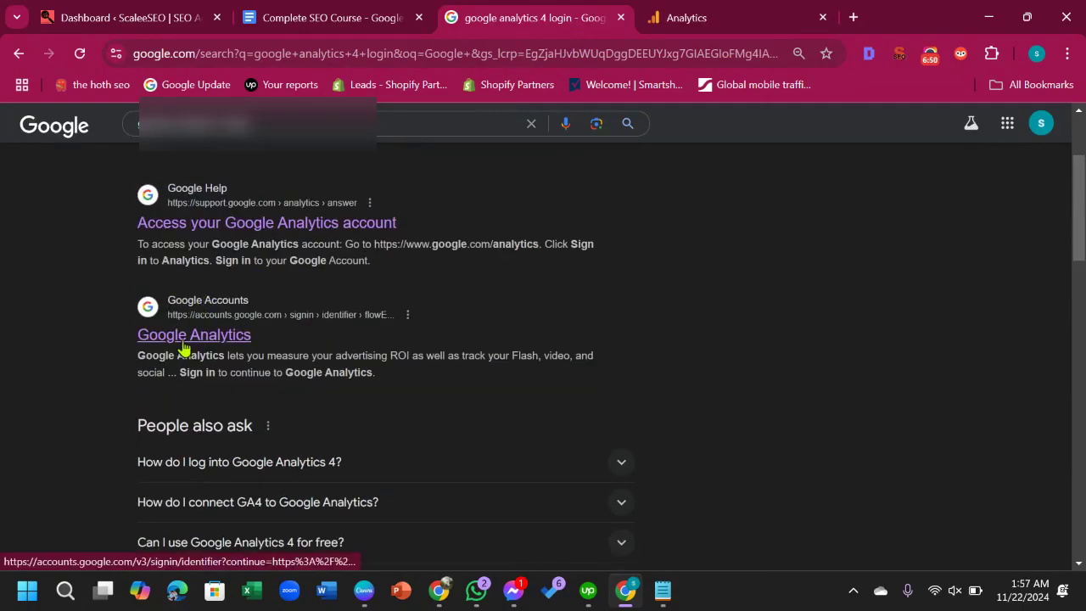
scroll(184, 350, up, 2)
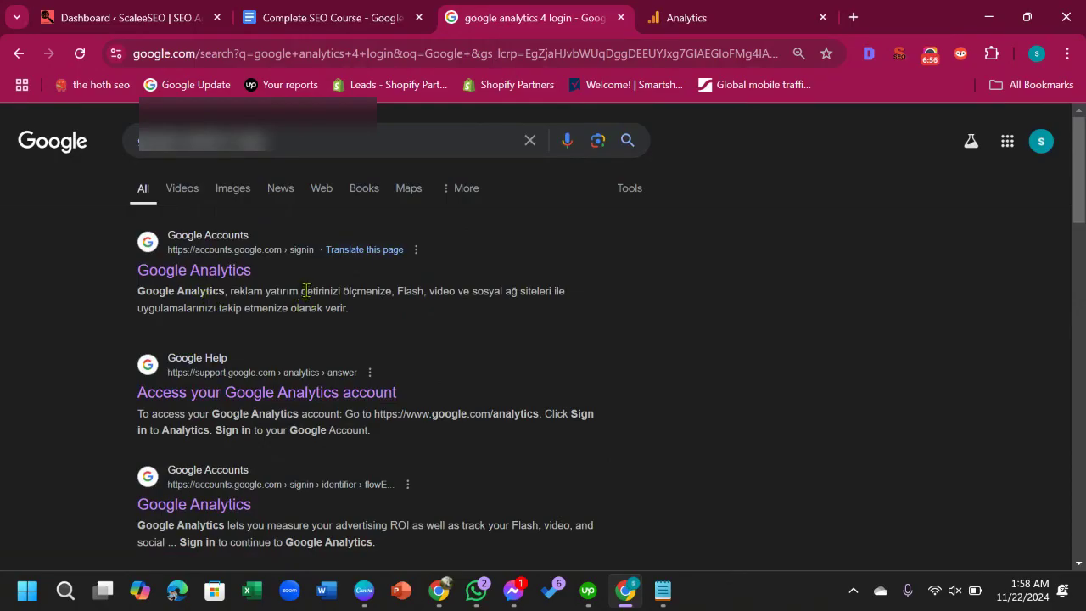
scroll(307, 290, down, 2)
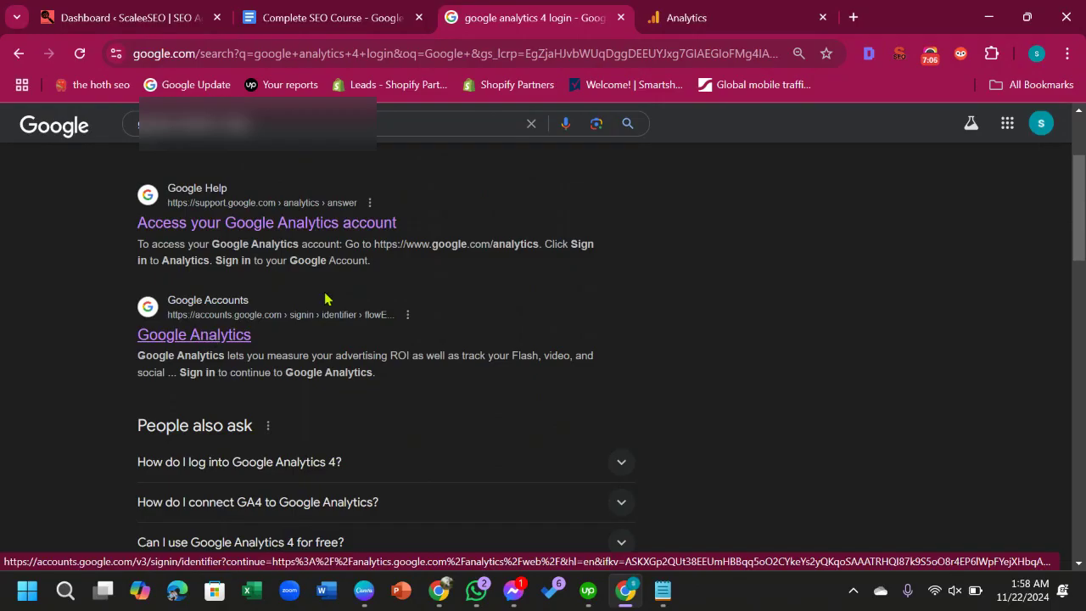
scroll(570, 288, up, 2)
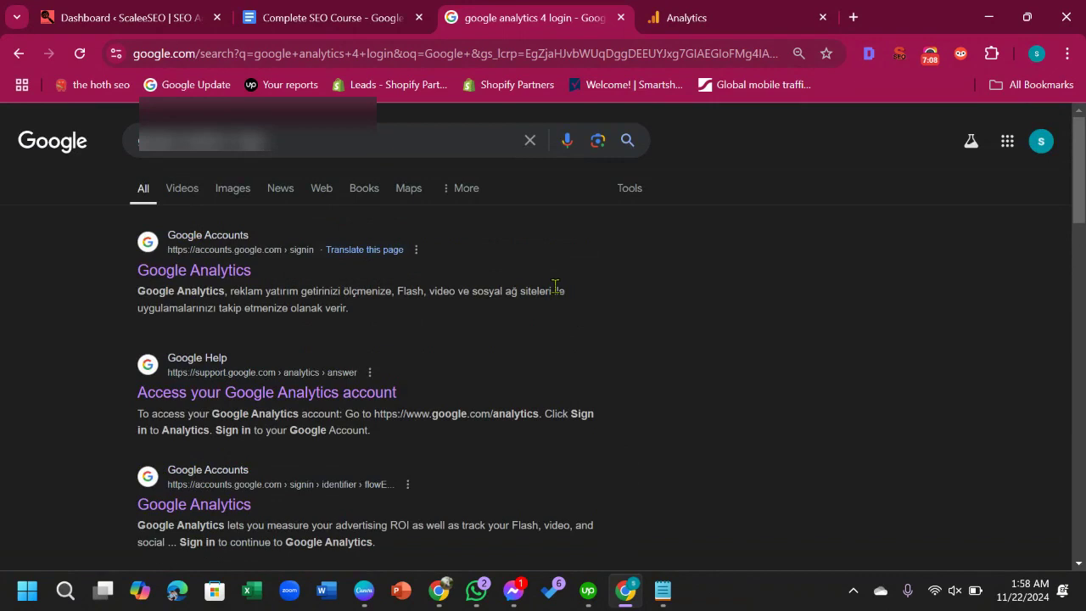
Switch to Google Analytics and start creating a new account from the Admin page.
click(699, 33)
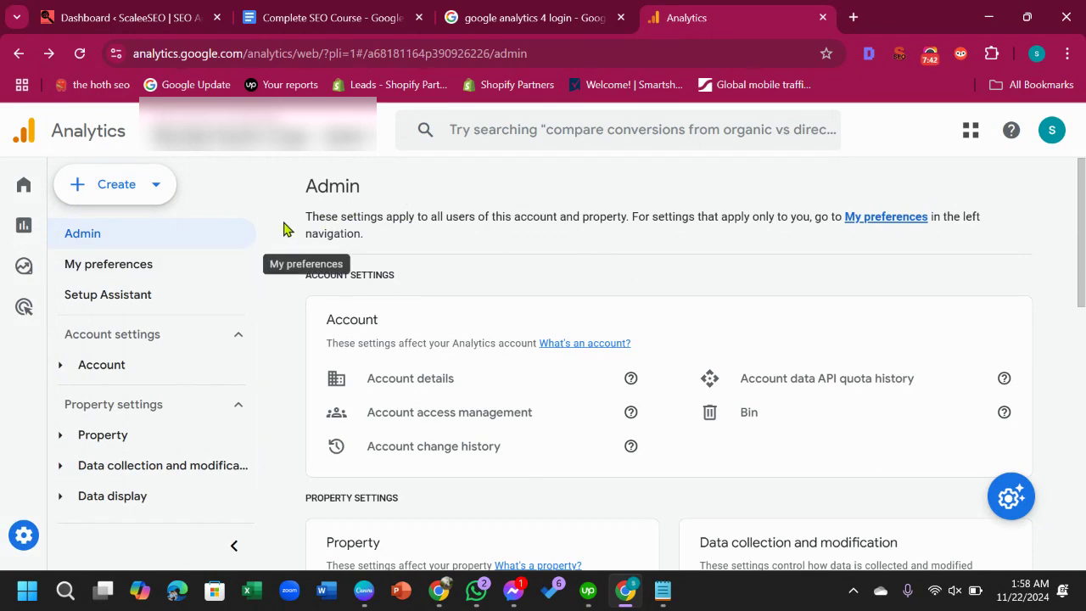
click(161, 200)
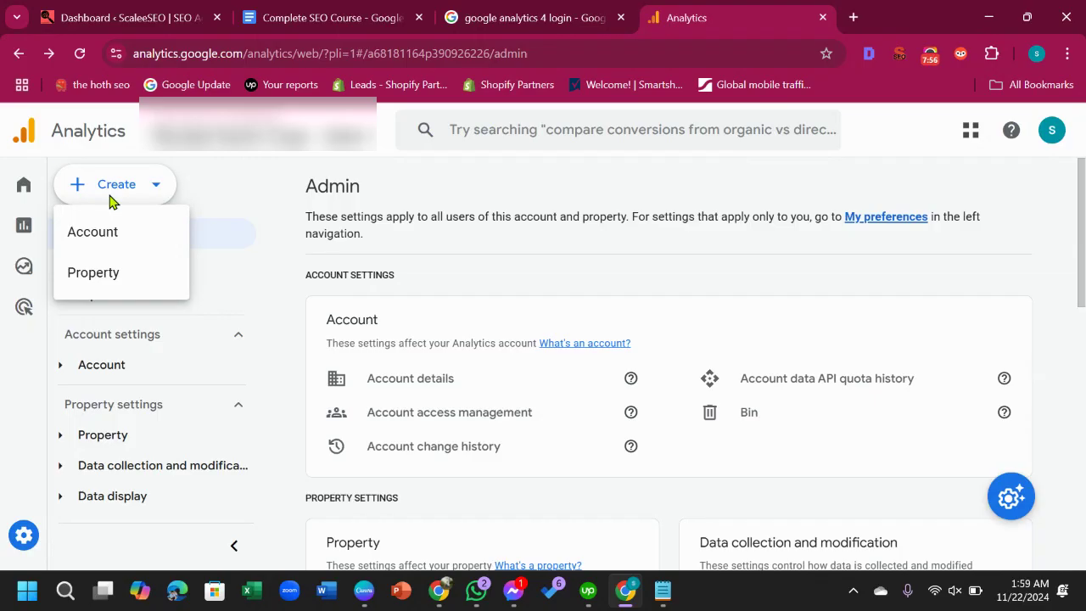
click(105, 233)
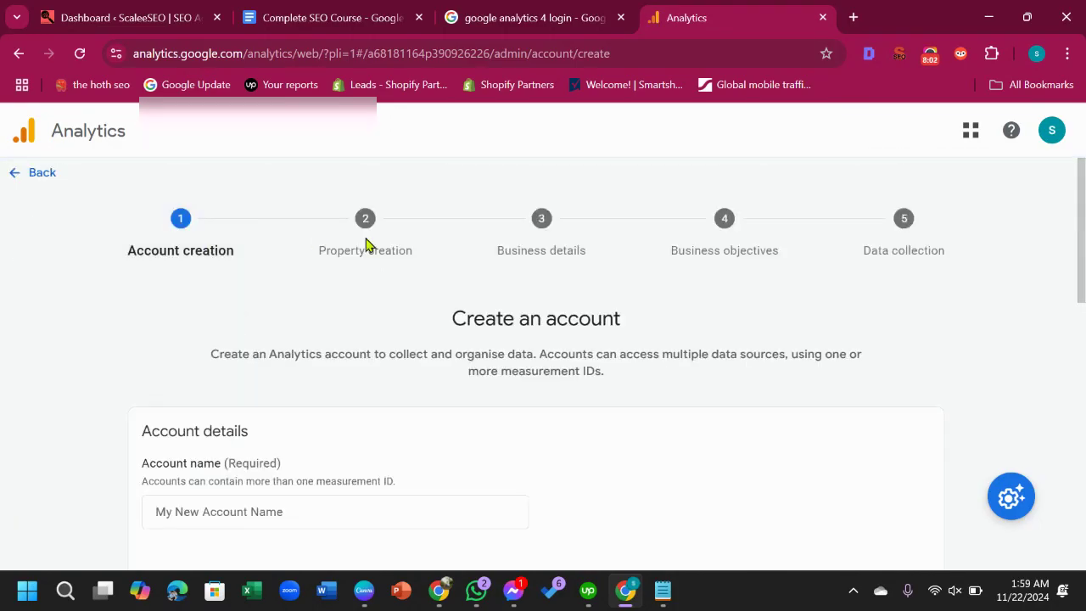
scroll(591, 293, down, 2)
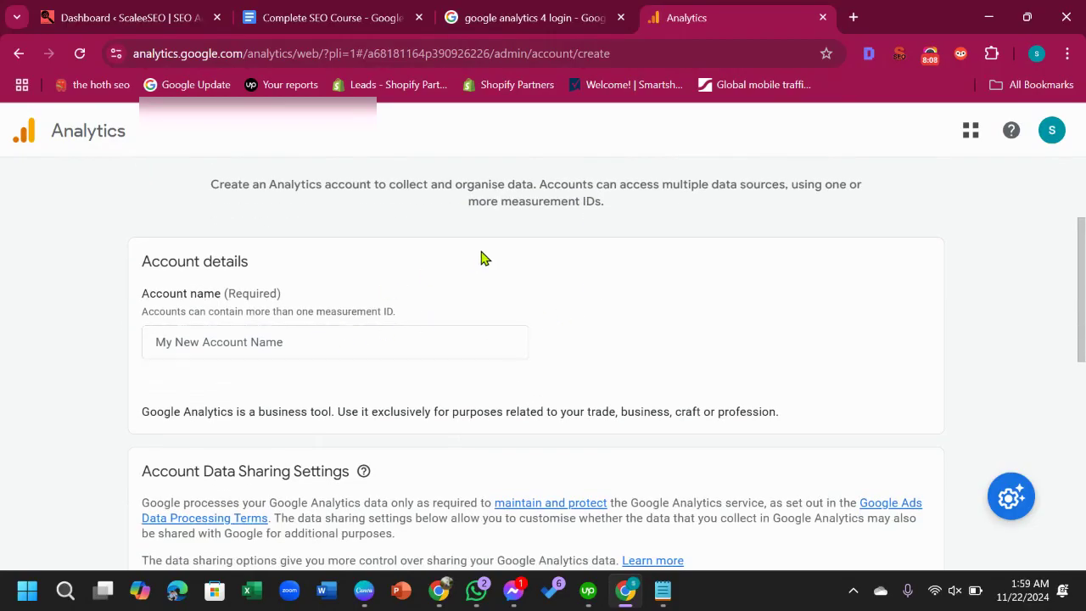
scroll(480, 258, up, 2)
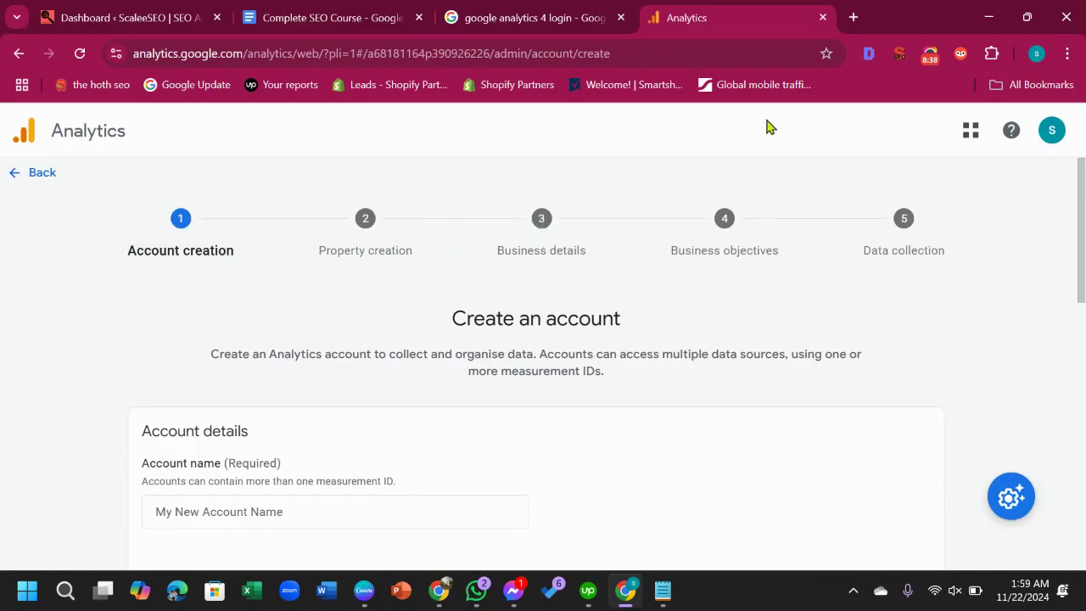
Name the new Analytics account "ScaleeSEO".
scroll(266, 376, down, 2)
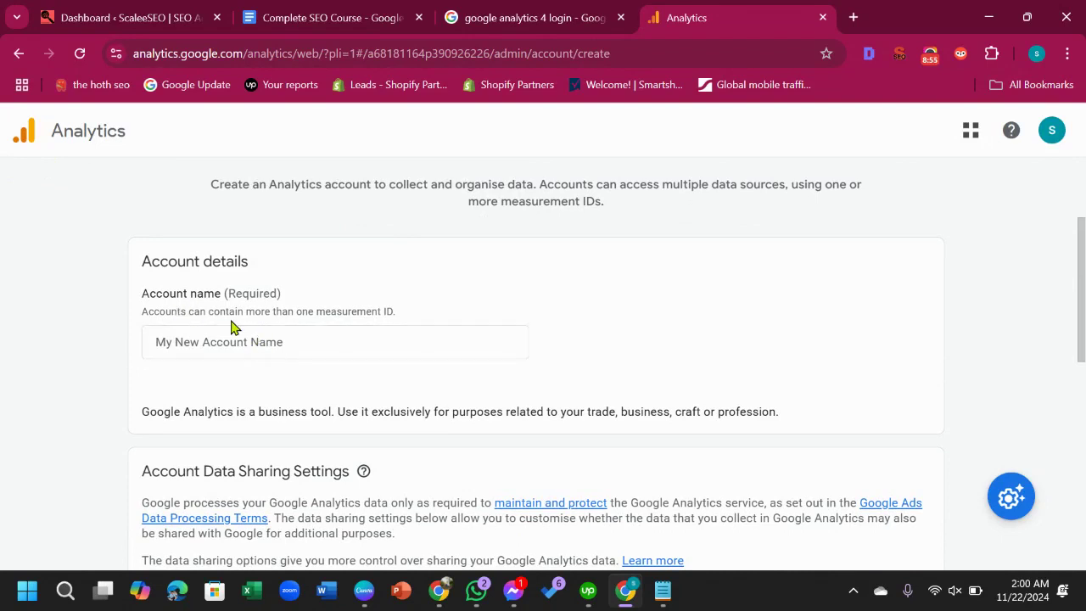
click(237, 345)
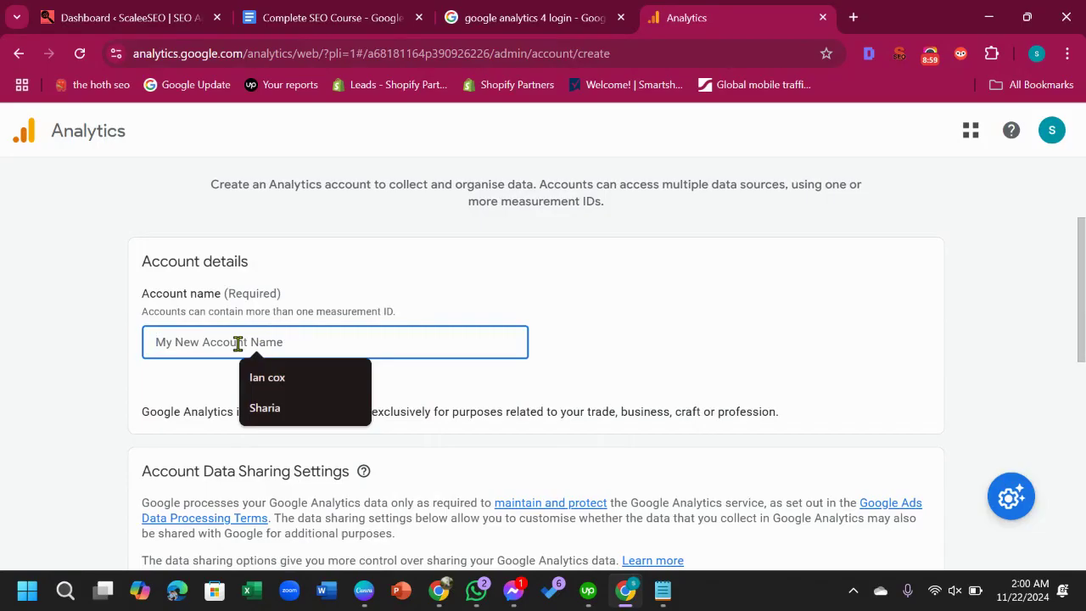
text(ScaleeSEO)
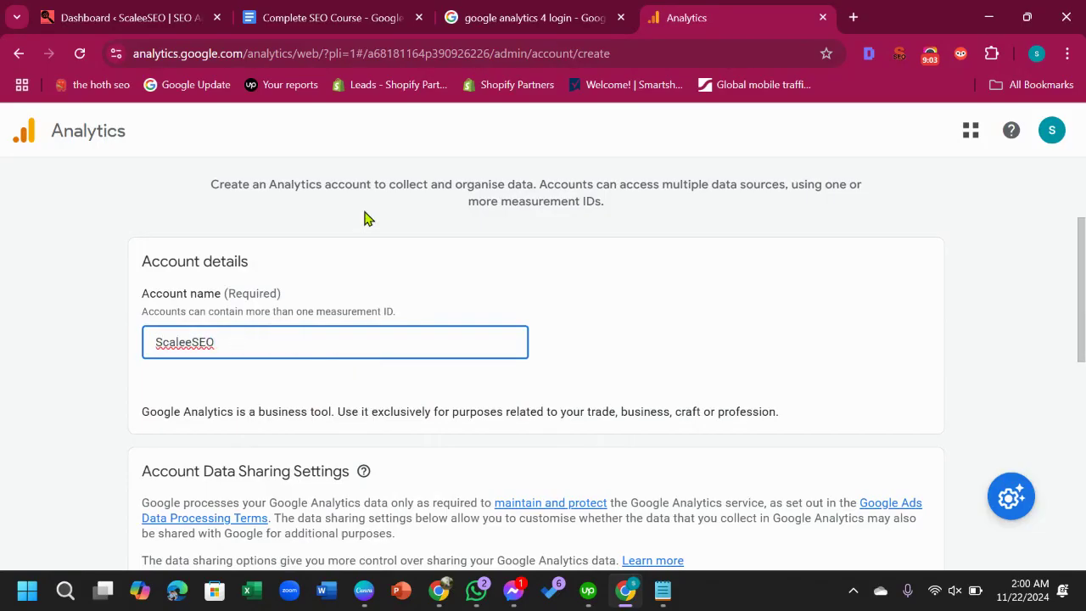
Enable data sharing with Google products and services and proceed to property creation.
scroll(404, 298, down, 2)
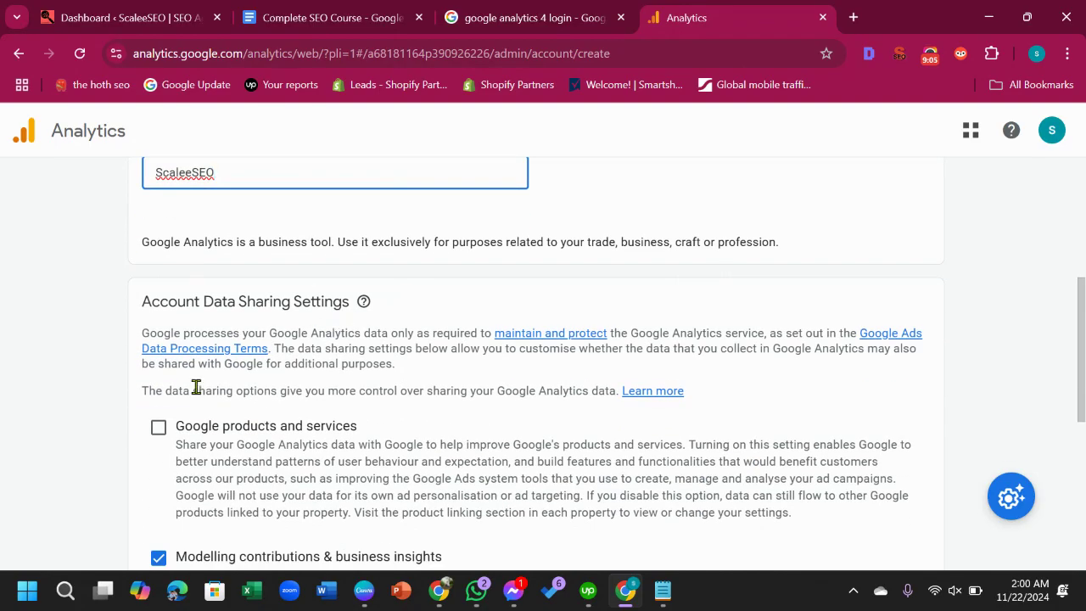
click(158, 430)
scroll(243, 431, down, 5)
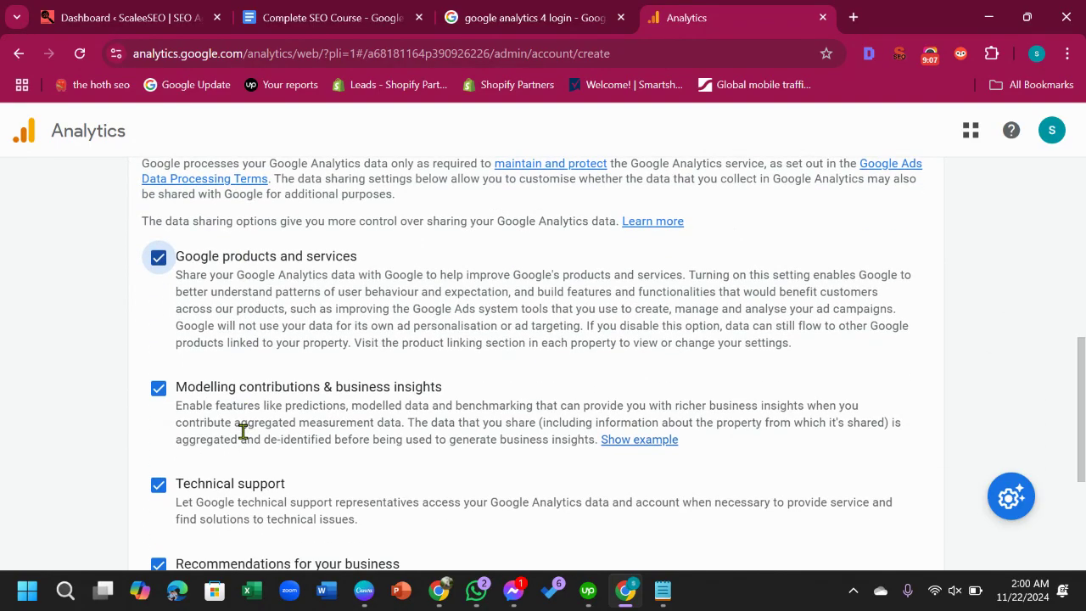
click(151, 546)
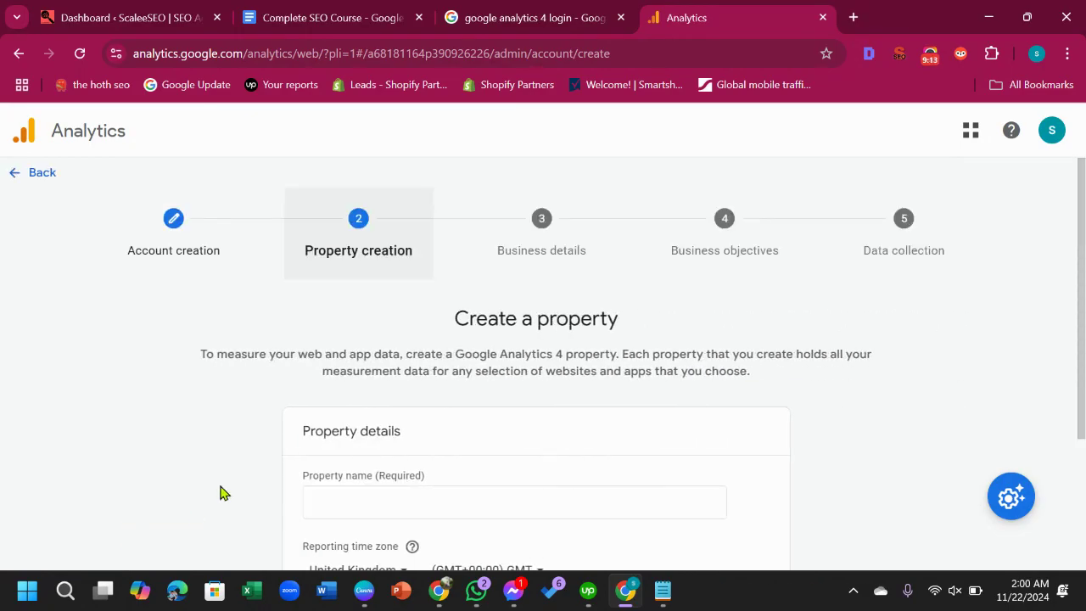
Name the new property "ScaleeSEO" in the property details.
scroll(437, 348, down, 3)
click(391, 309)
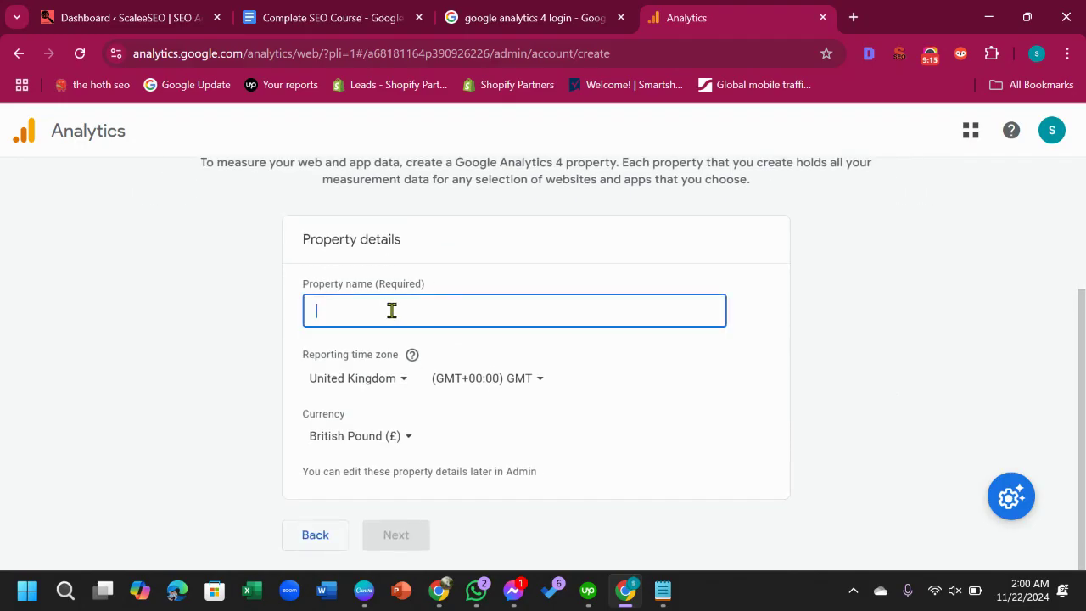
text(ScaleeSEO)
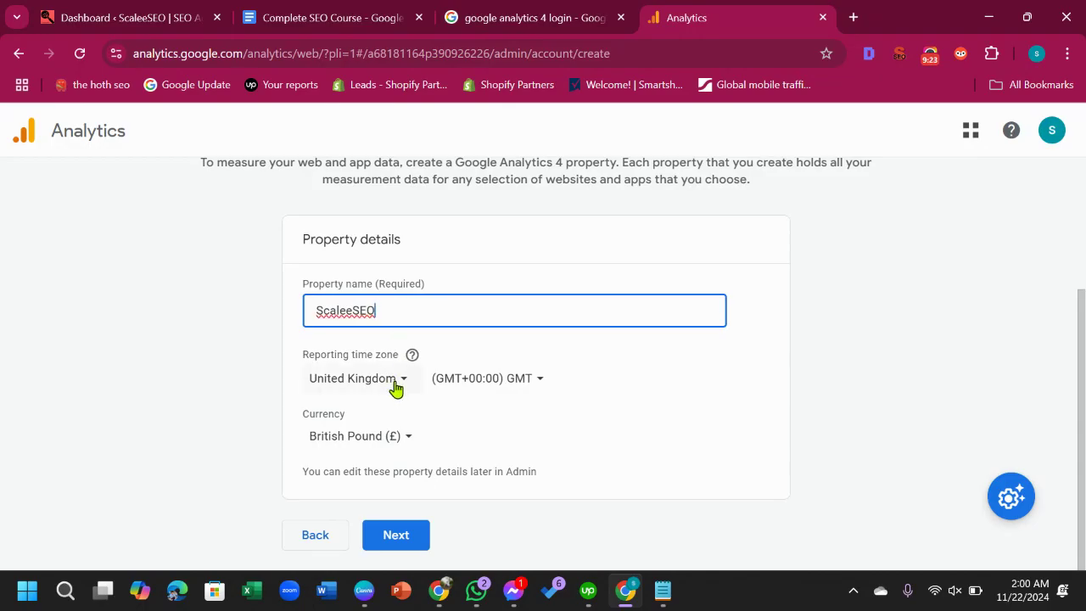
click(408, 443)
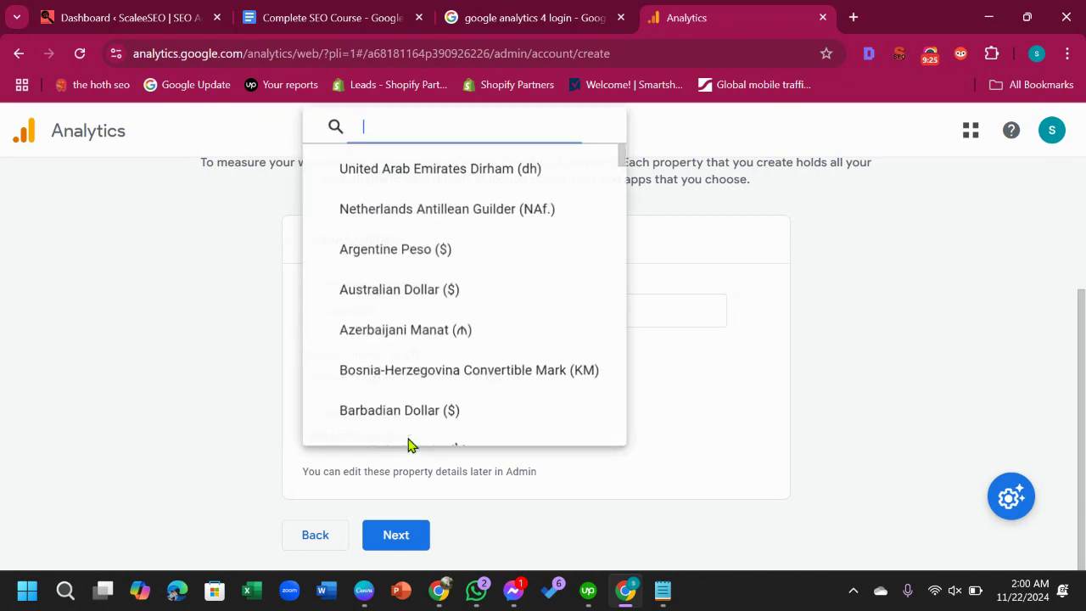
text(USD)
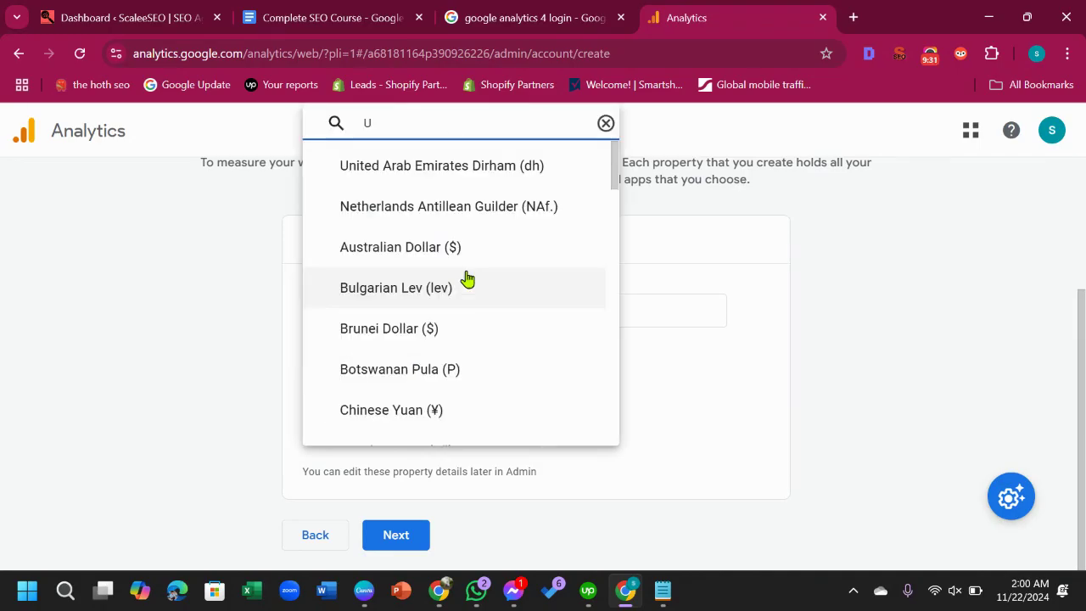
text(ni)
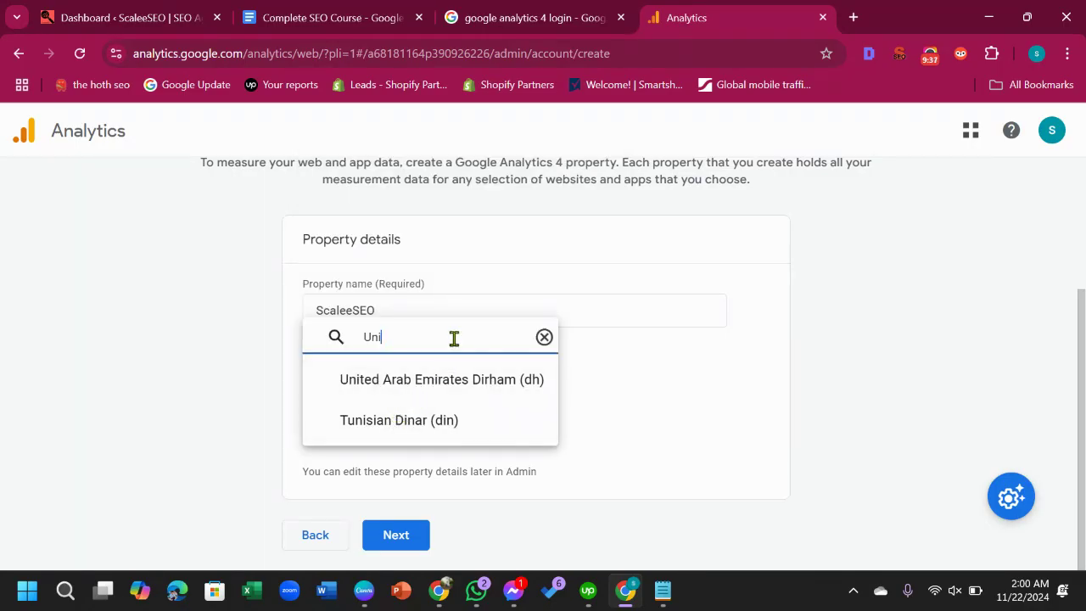
key(BackSpace)
key(BackSpace)
text(doll)
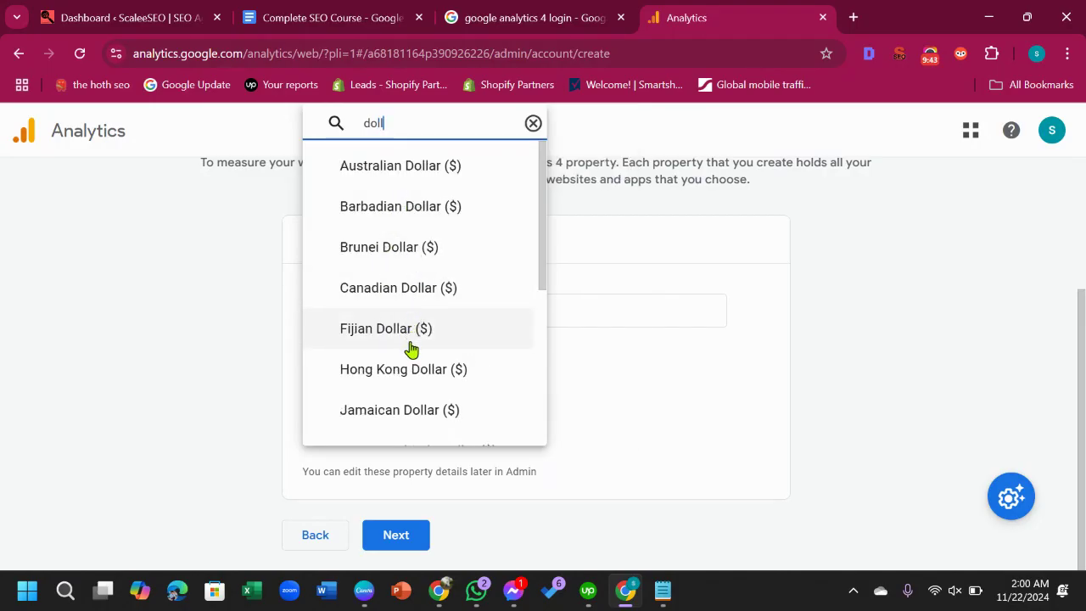
click(645, 330)
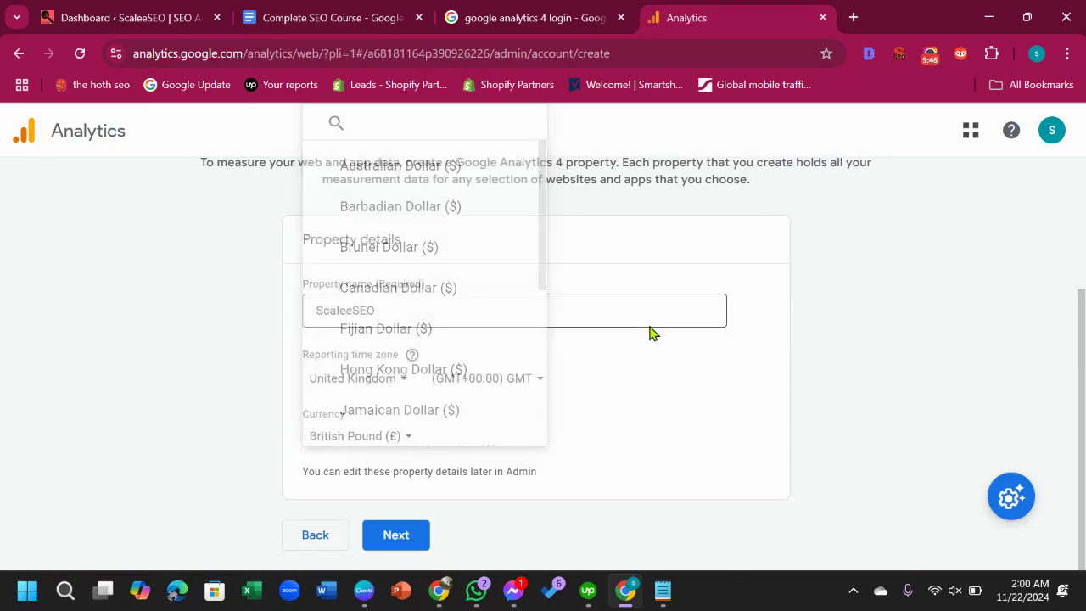
Set the property's currency to US Dollar ($) and proceed to the business details.
click(398, 449)
text(Us)
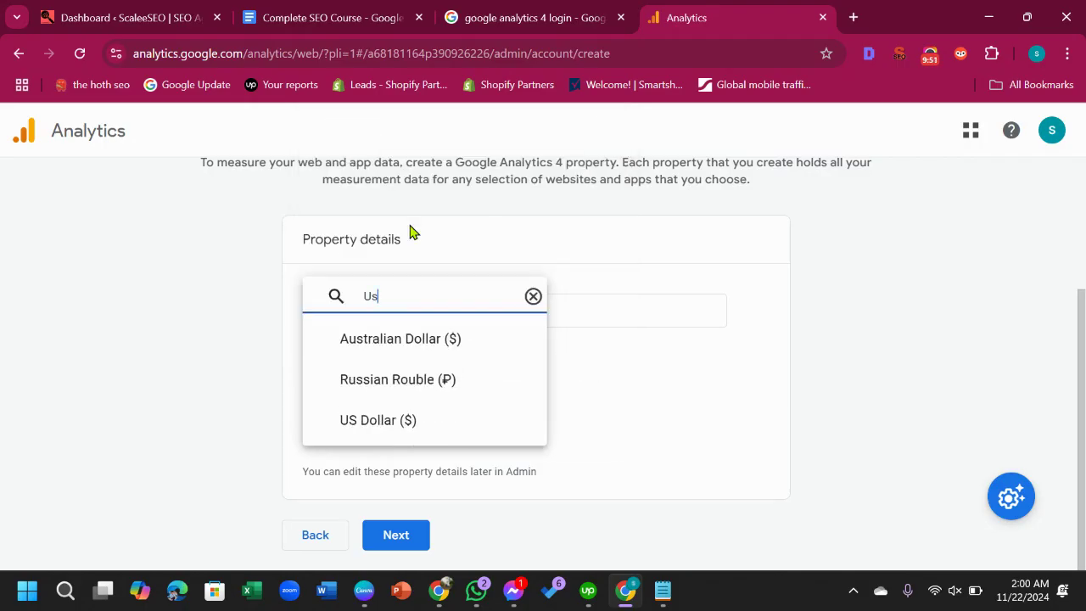
click(383, 422)
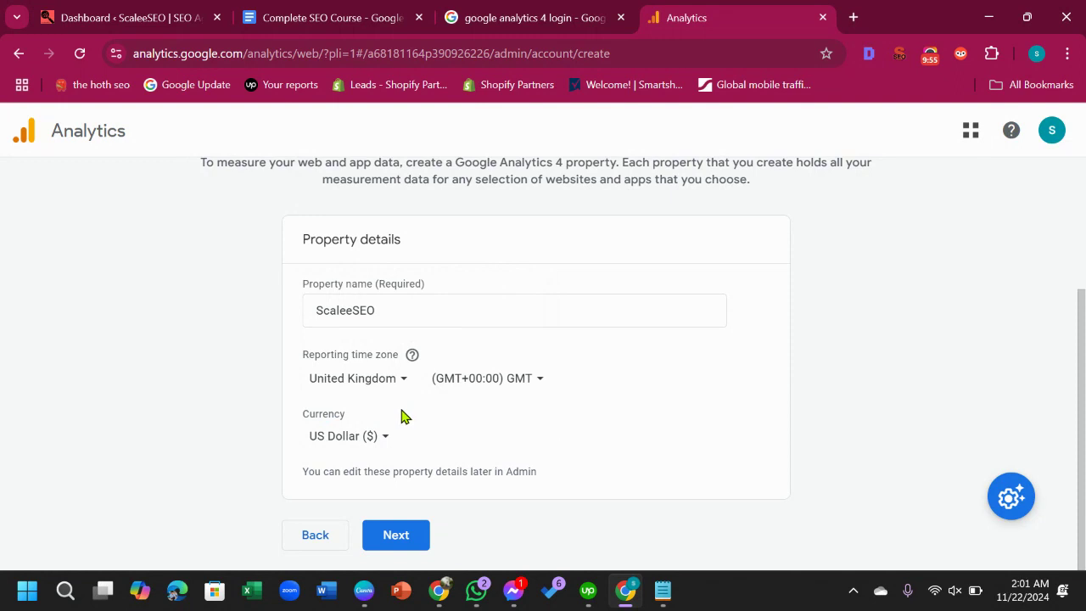
click(396, 538)
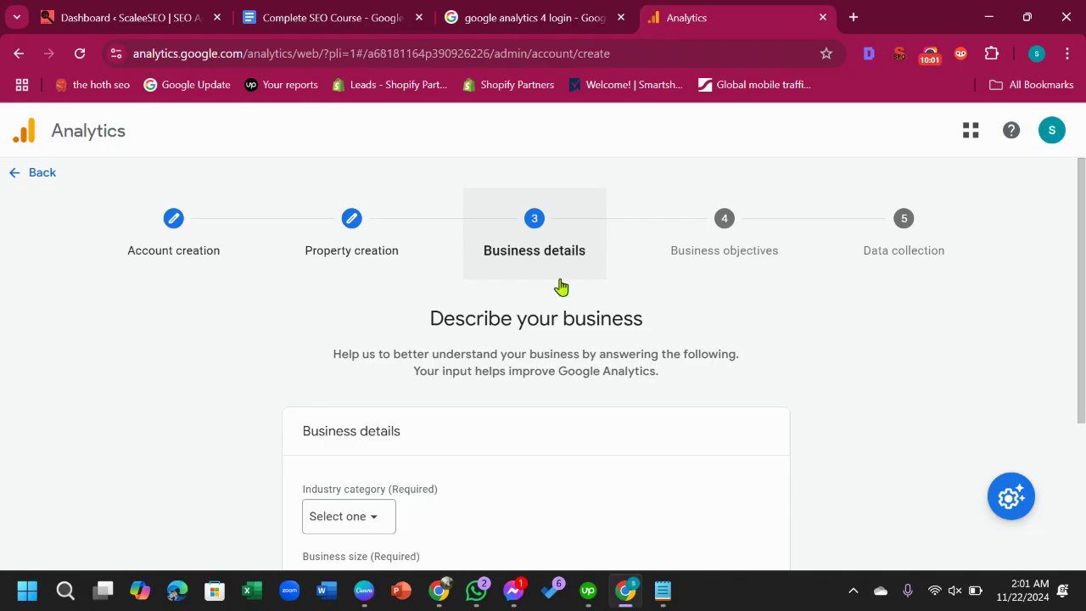
Look through the industry categories in the business details and choose Internet & Telecom.
scroll(560, 287, down, 1)
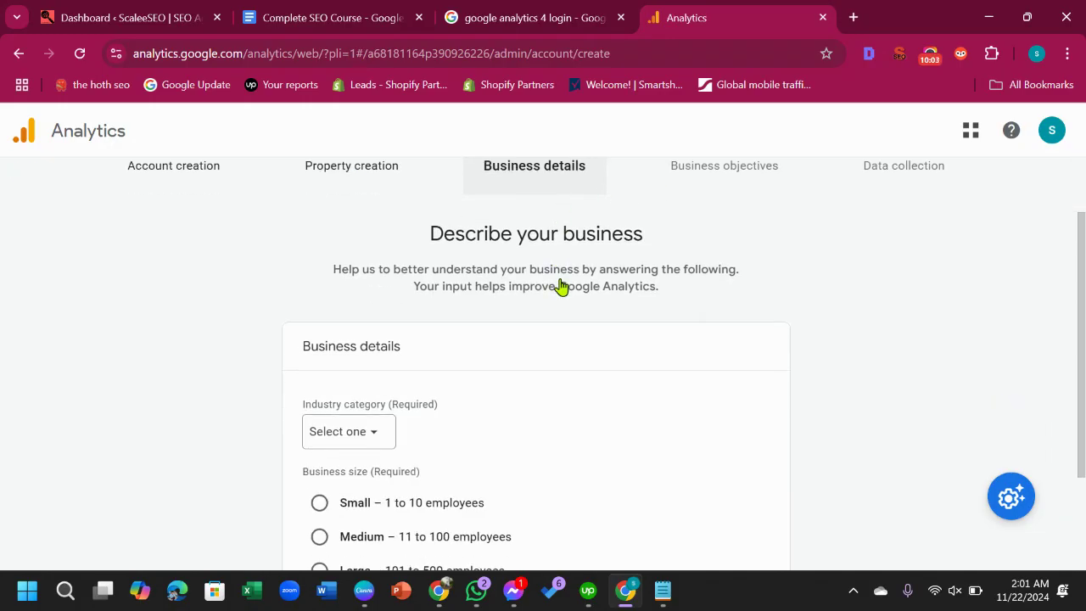
scroll(546, 276, down, 1)
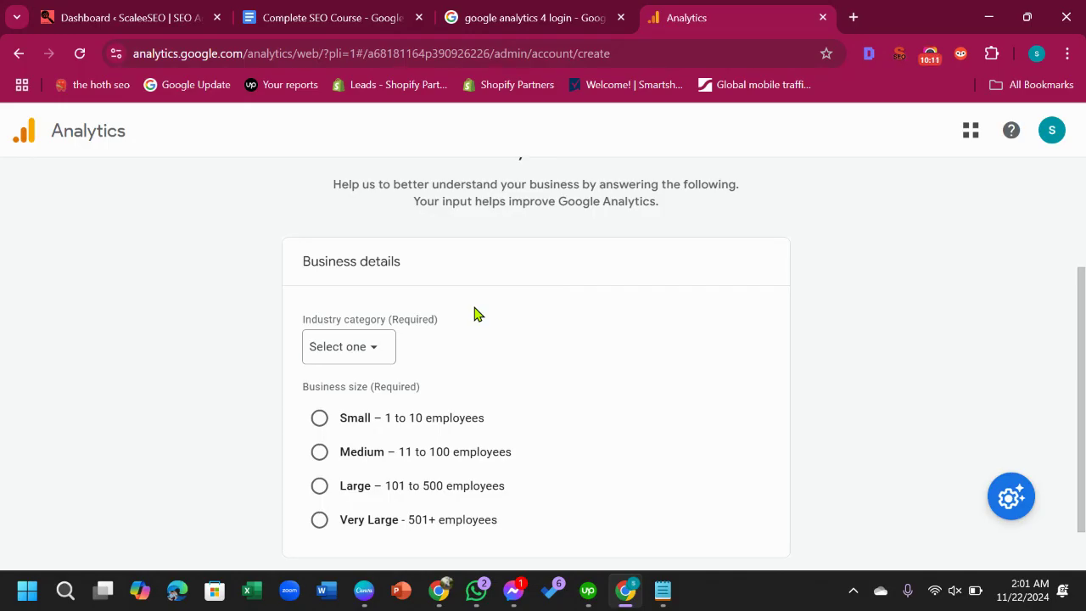
click(359, 347)
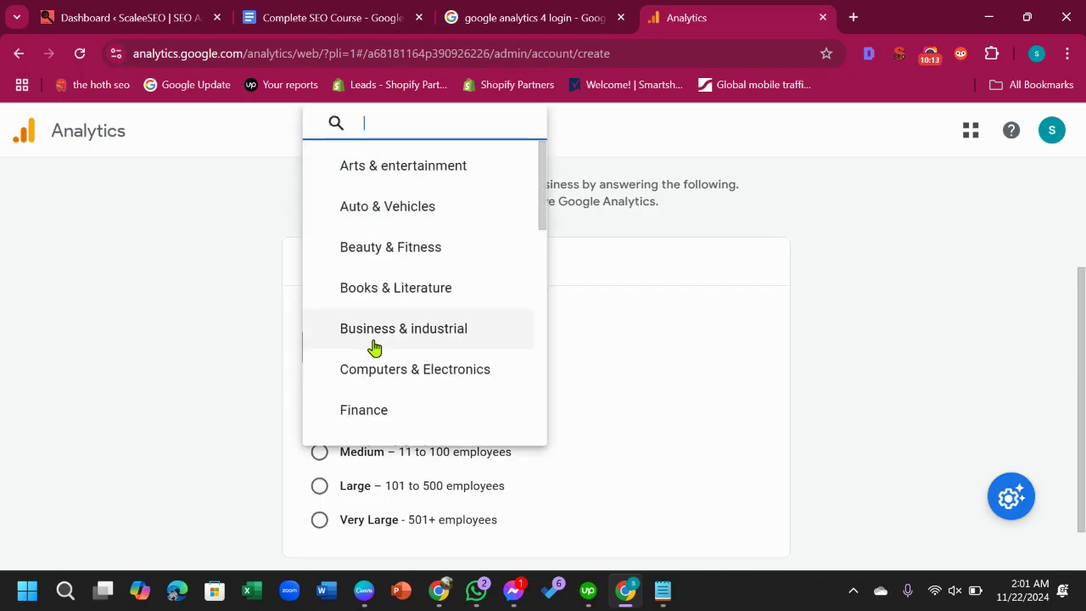
scroll(406, 254, down, 2)
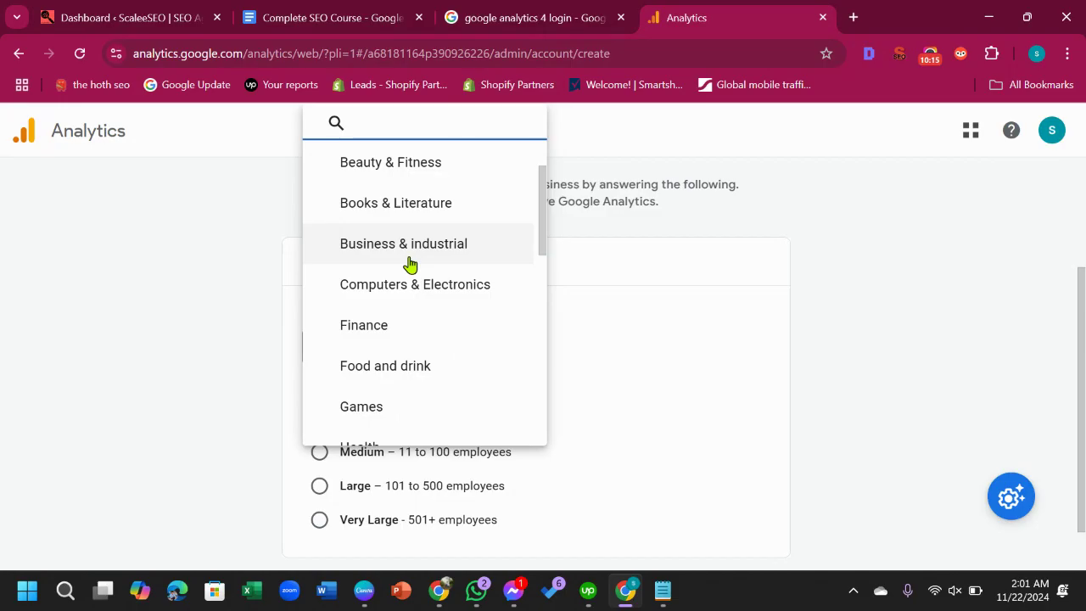
scroll(412, 265, down, 3)
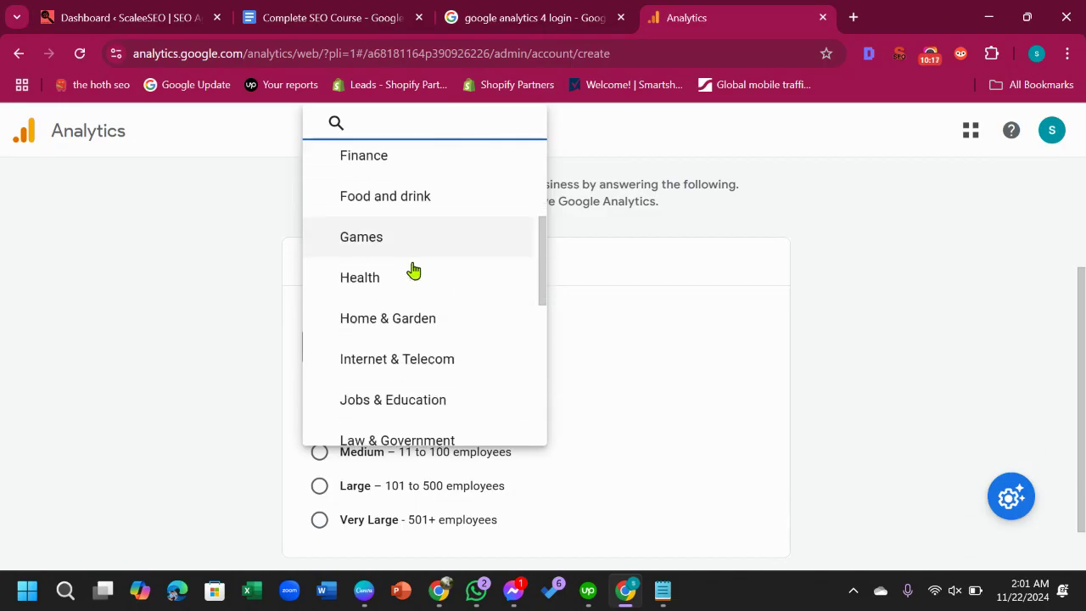
scroll(416, 288, down, 1)
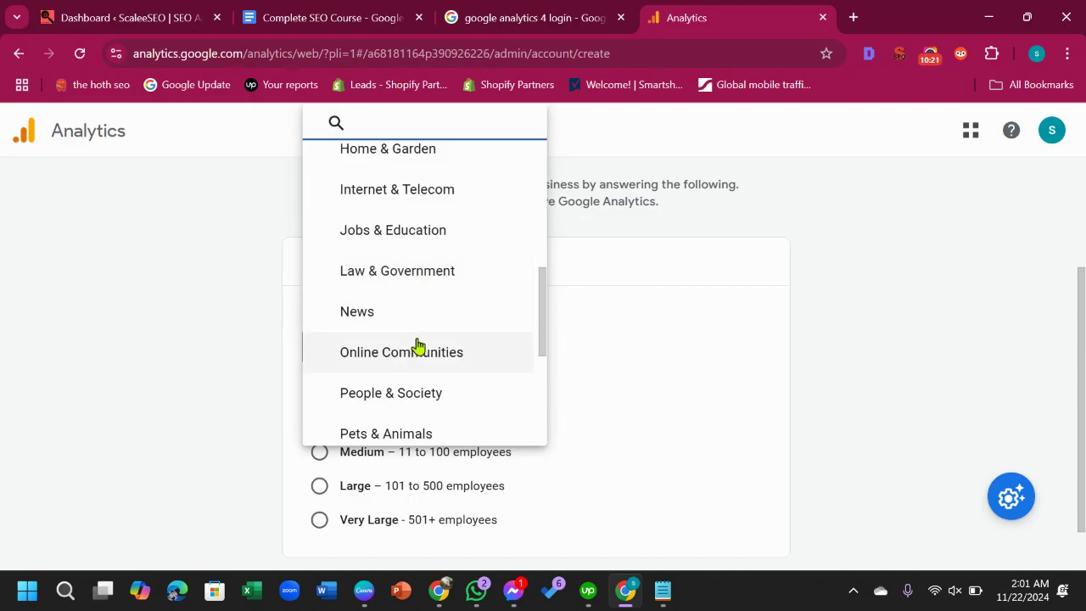
scroll(429, 356, down, 1)
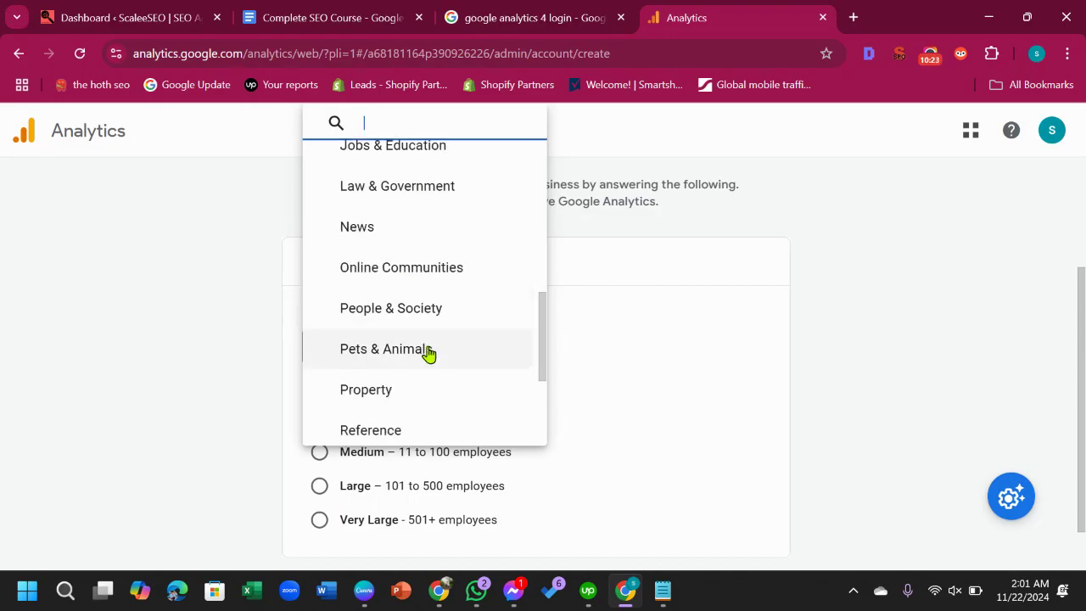
scroll(406, 372, down, 1)
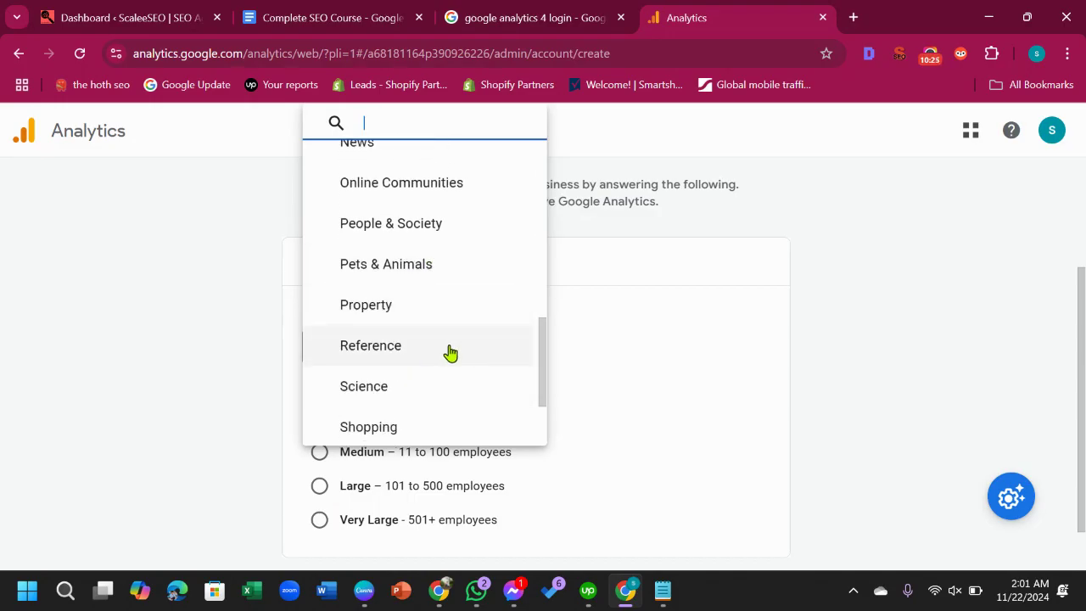
scroll(419, 395, down, 2)
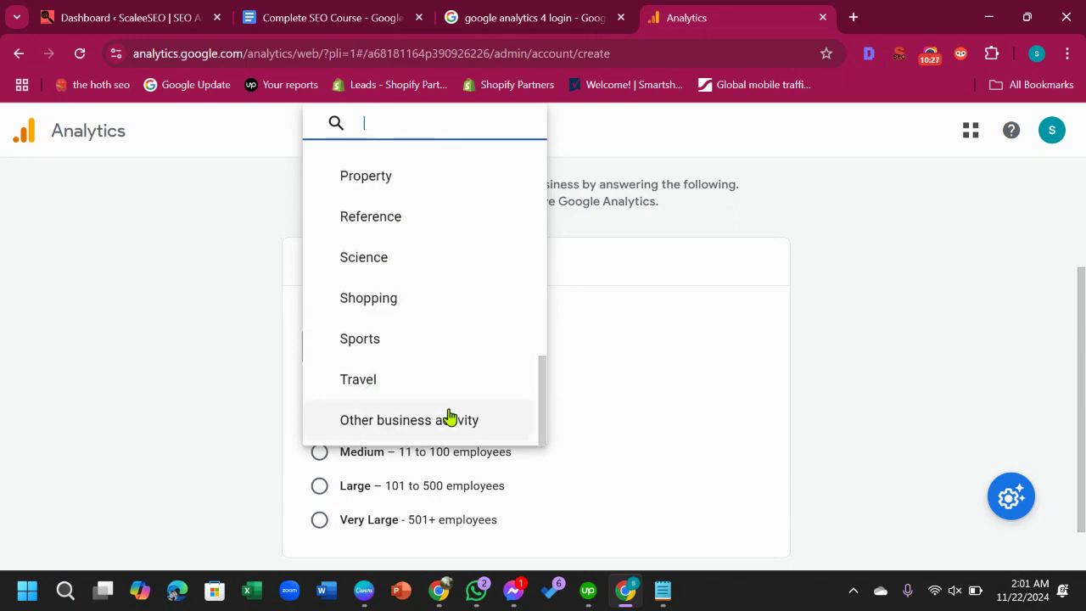
scroll(446, 410, up, 8)
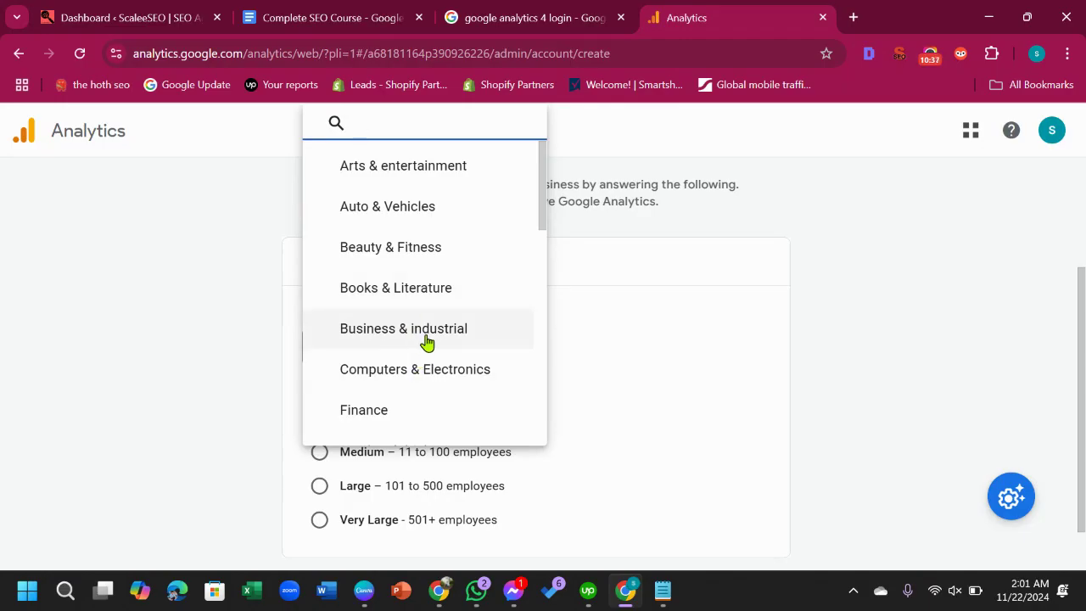
scroll(420, 382, down, 1)
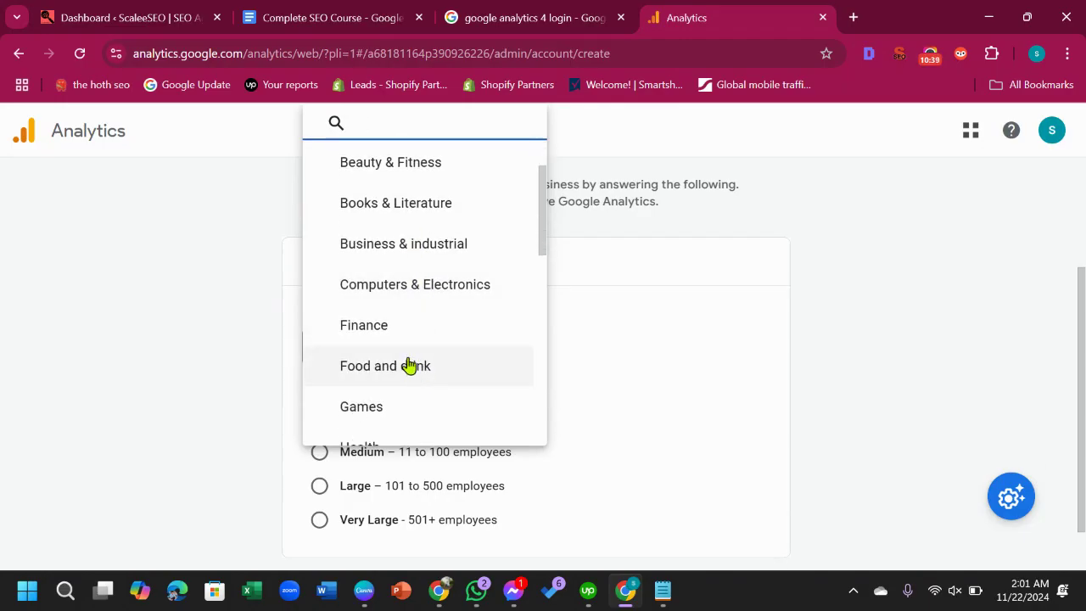
scroll(440, 365, down, 1)
scroll(436, 367, down, 1)
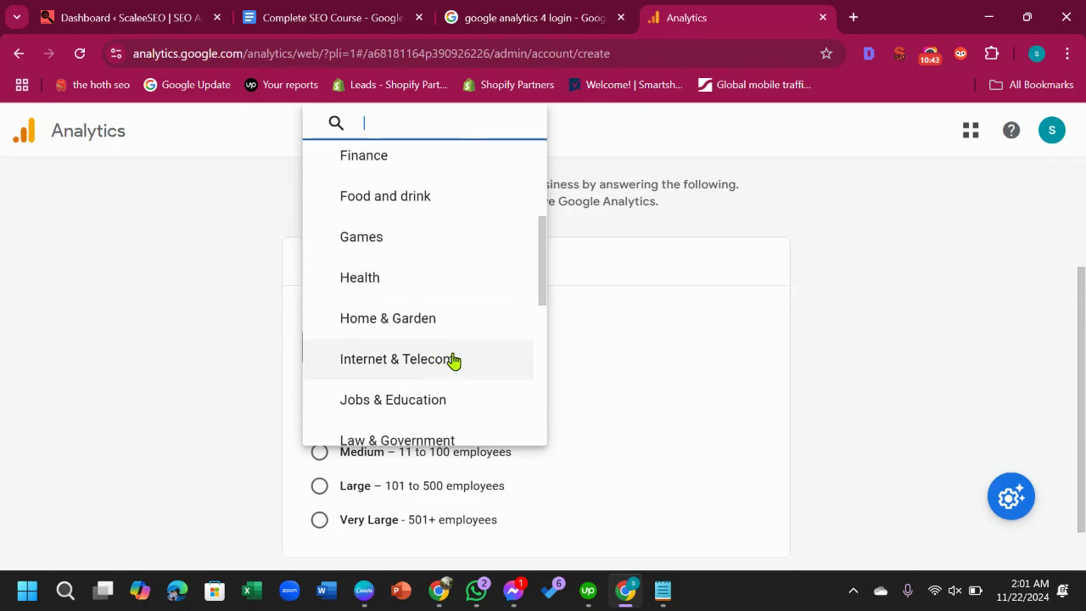
scroll(448, 358, down, 1)
scroll(434, 336, down, 1)
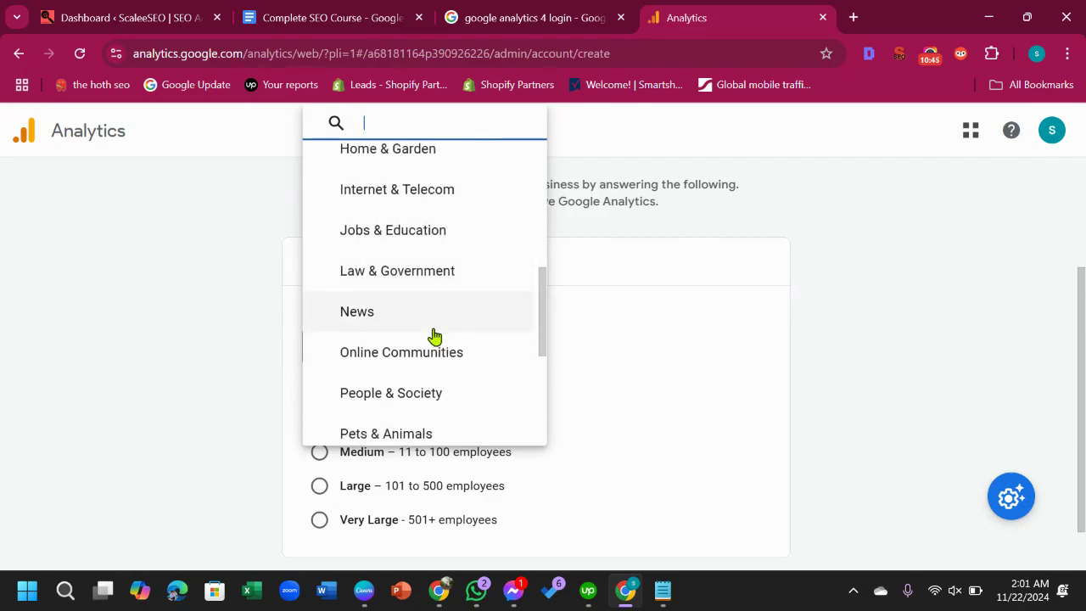
scroll(425, 386, down, 1)
scroll(427, 383, down, 1)
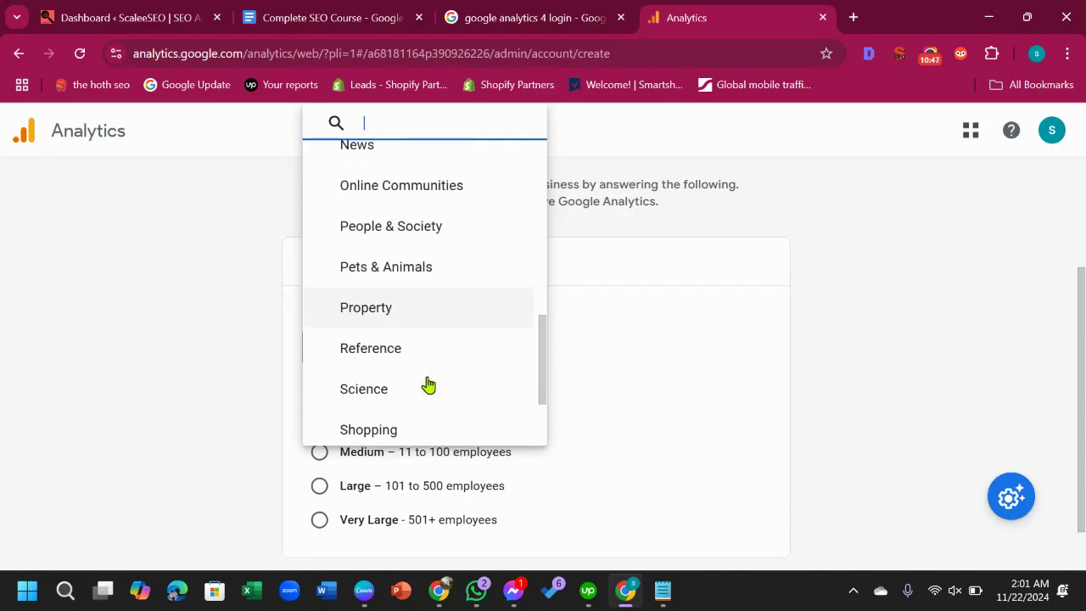
scroll(429, 384, down, 2)
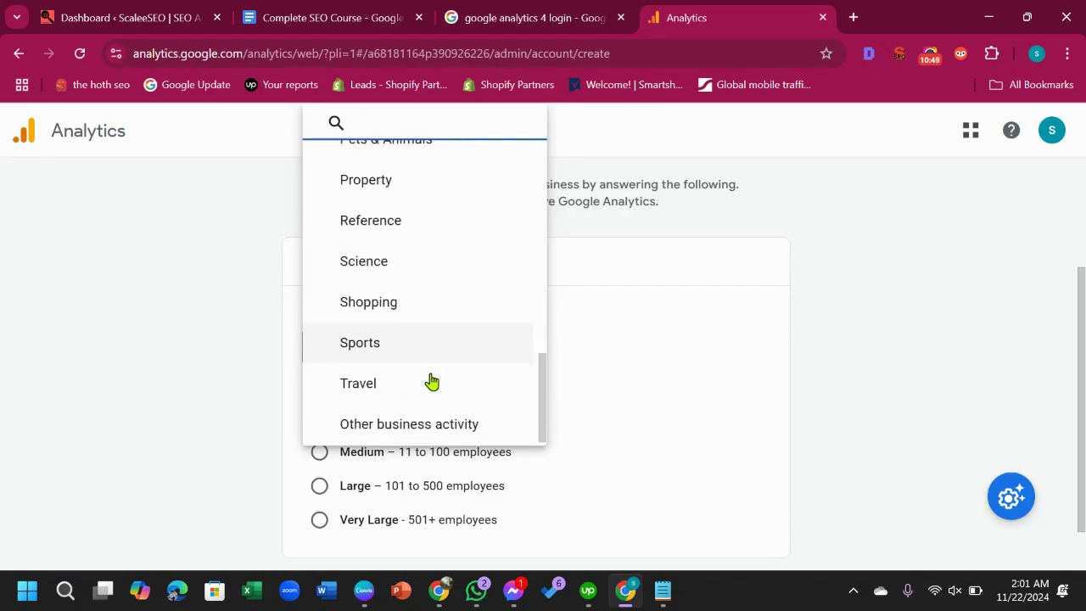
scroll(432, 379, up, 5)
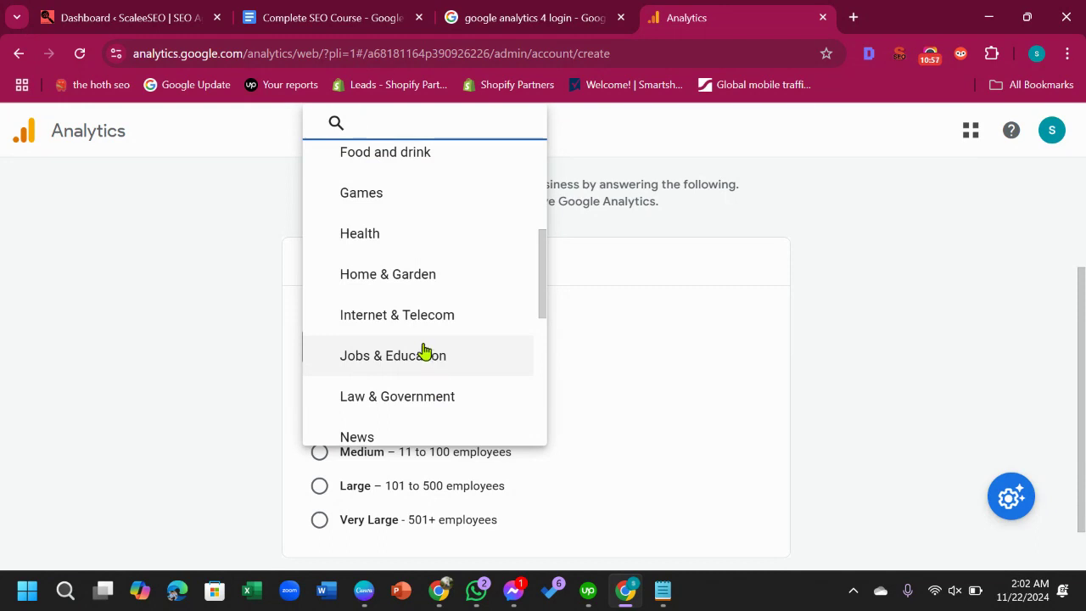
click(422, 320)
Set the business size to Small – 1 to 10 employees and proceed to the business objectives.
scroll(568, 355, down, 1)
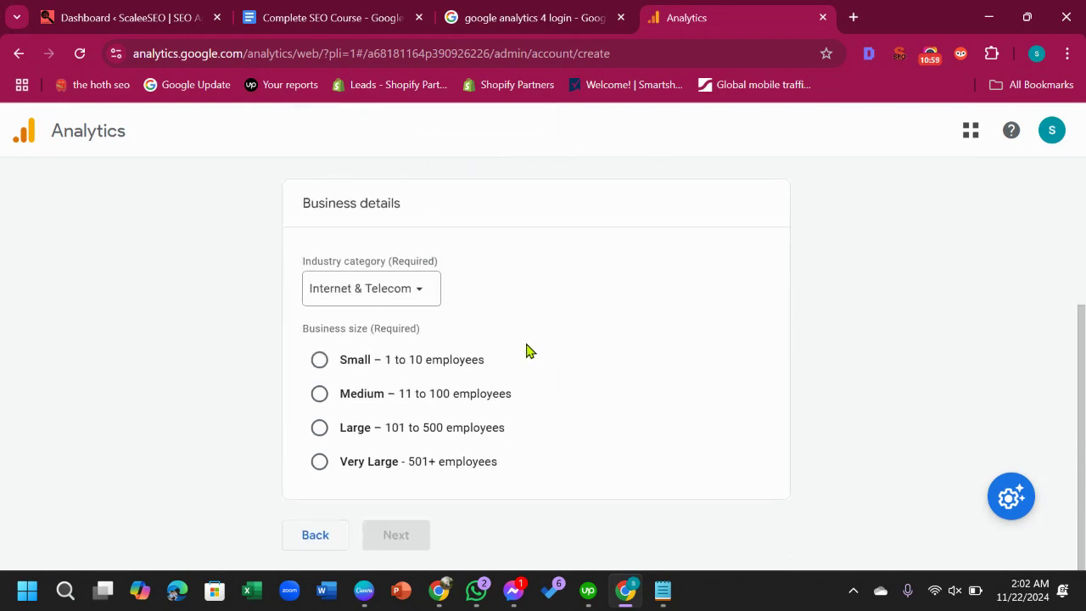
click(320, 361)
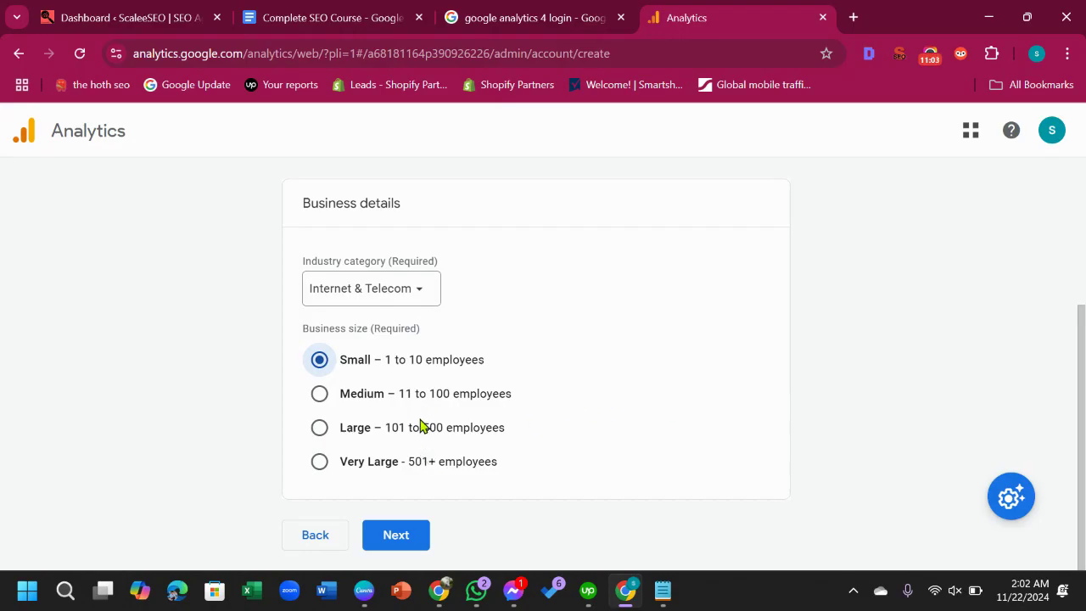
click(400, 535)
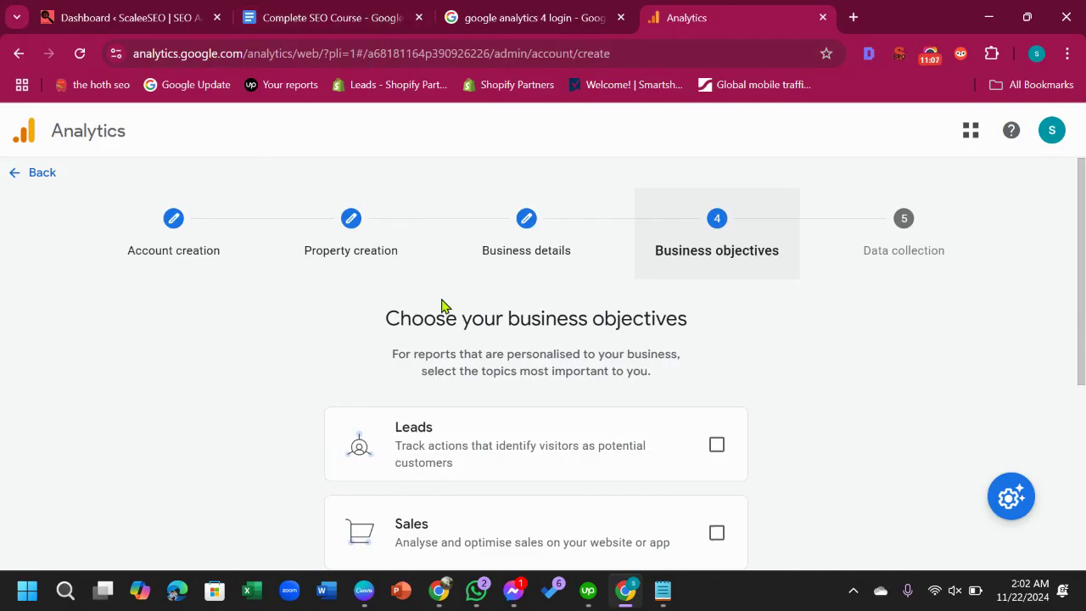
Select Leads, Sales, Traffic, and User engagement and retention as business objectives, and submit the account for creation.
scroll(634, 352, down, 1)
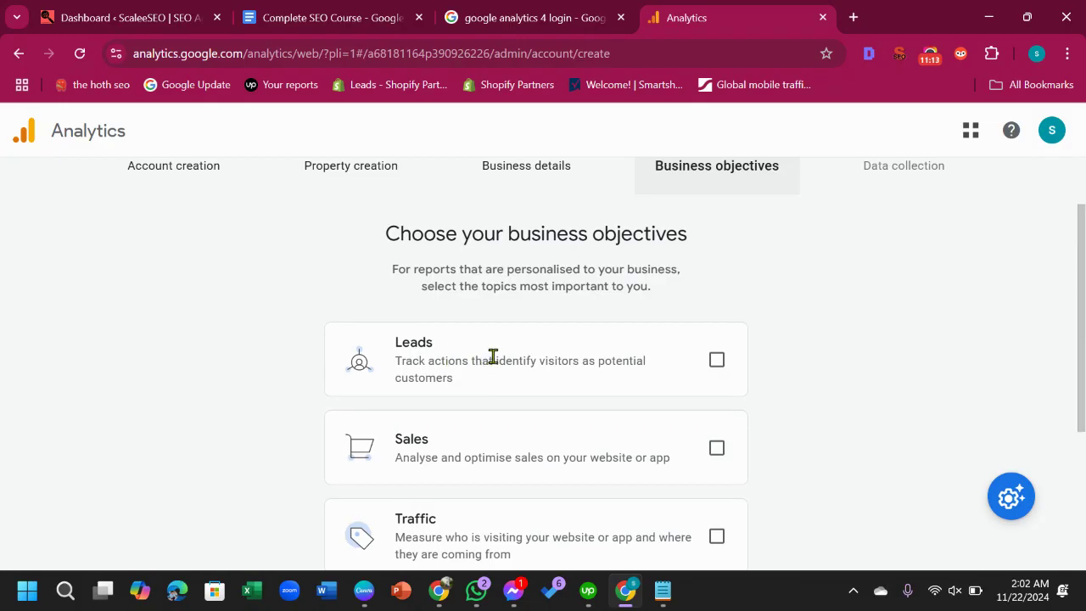
click(718, 362)
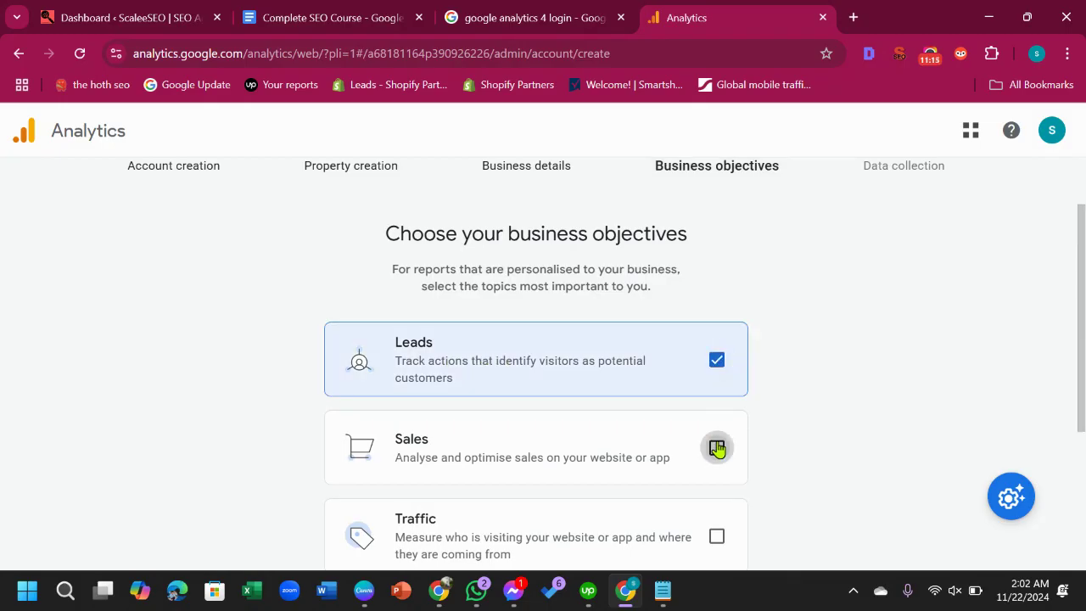
click(717, 448)
scroll(718, 447, down, 1)
click(716, 450)
scroll(715, 436, down, 2)
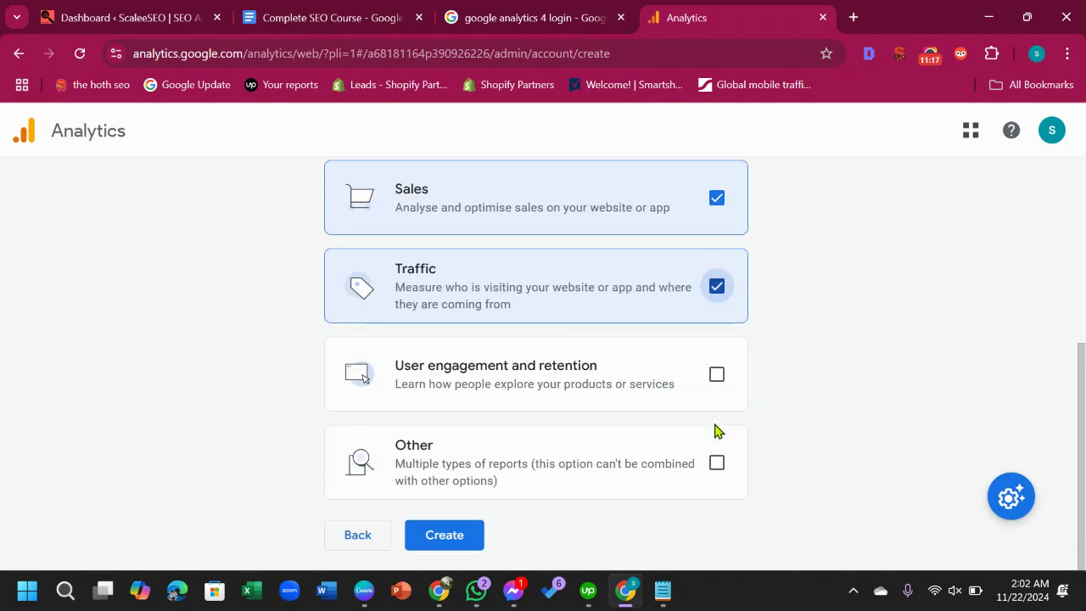
click(714, 386)
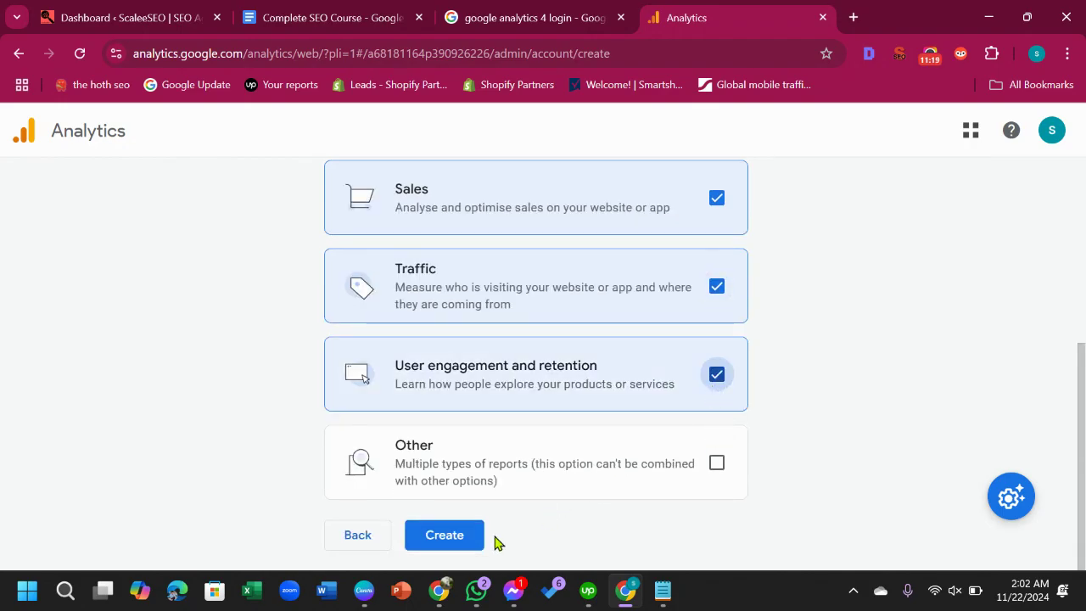
click(433, 539)
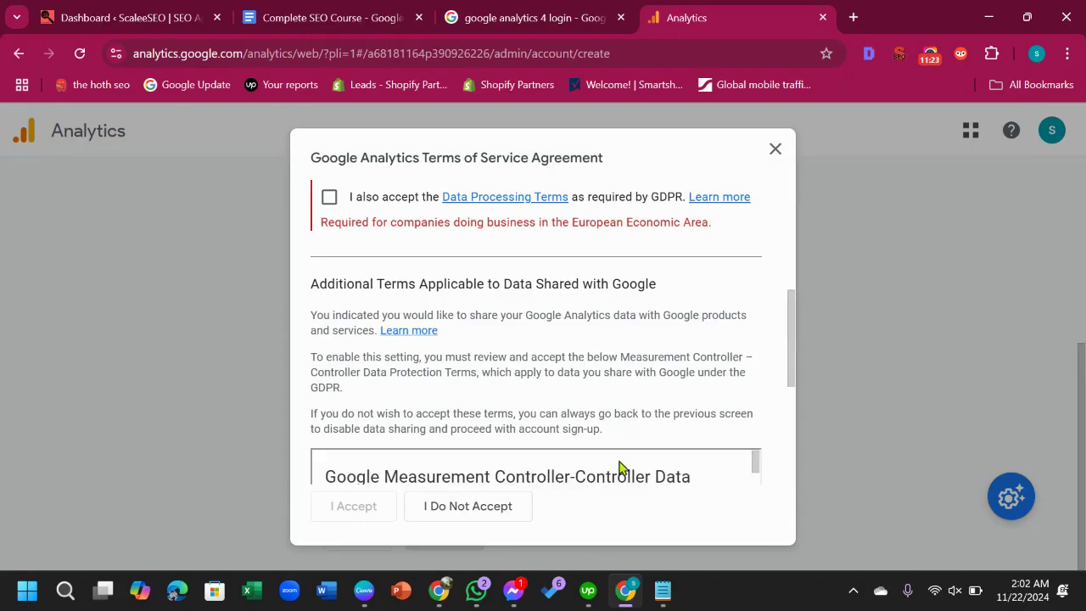
Accept the GDPR Data Processing Terms and the Measurement Controller – Controller Data Protection Terms, and agree to the Terms of Service.
click(329, 199)
scroll(500, 310, down, 3)
scroll(504, 303, up, 2)
scroll(525, 299, up, 2)
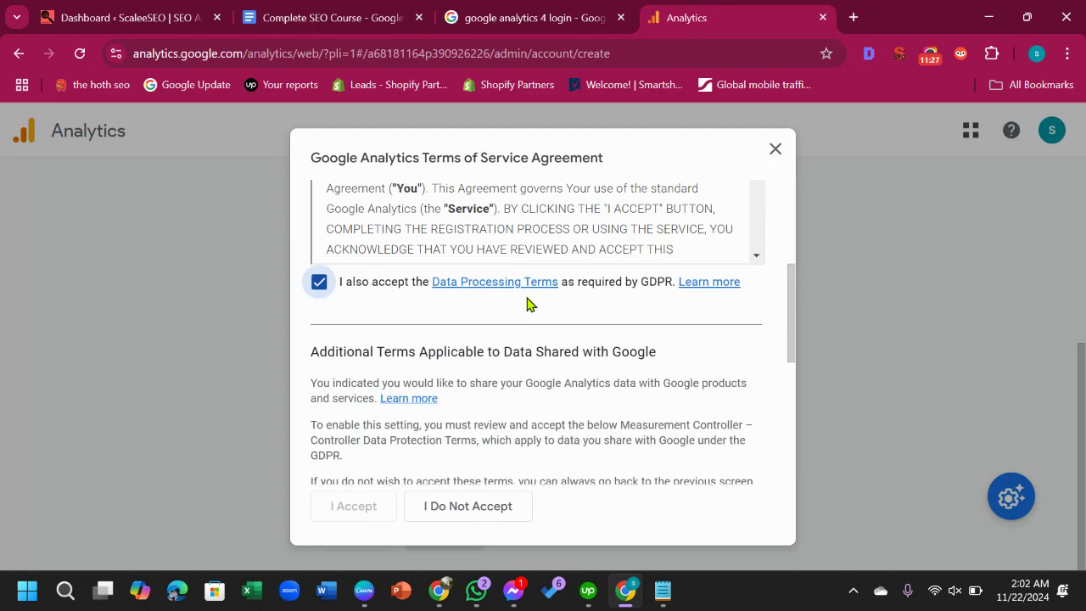
scroll(528, 303, down, 6)
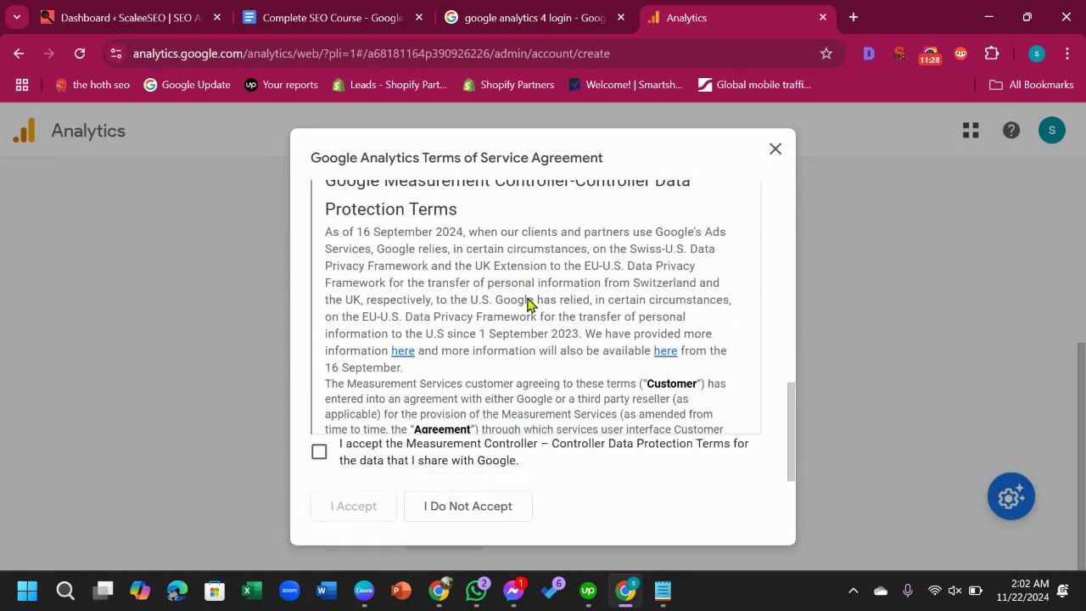
click(319, 450)
scroll(569, 388, down, 6)
scroll(573, 388, down, 15)
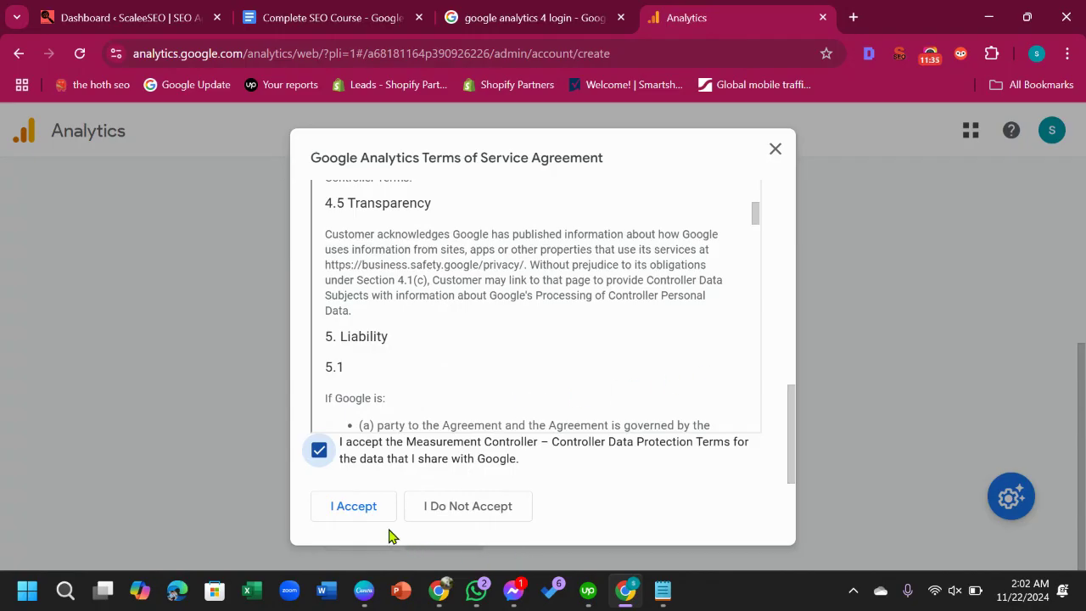
click(354, 507)
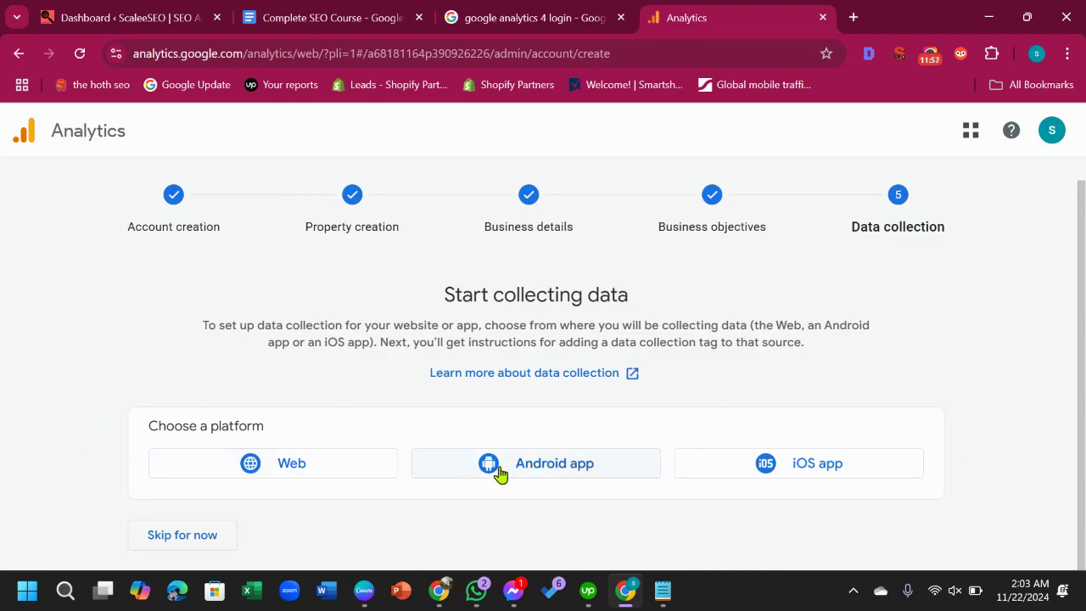
click(307, 485)
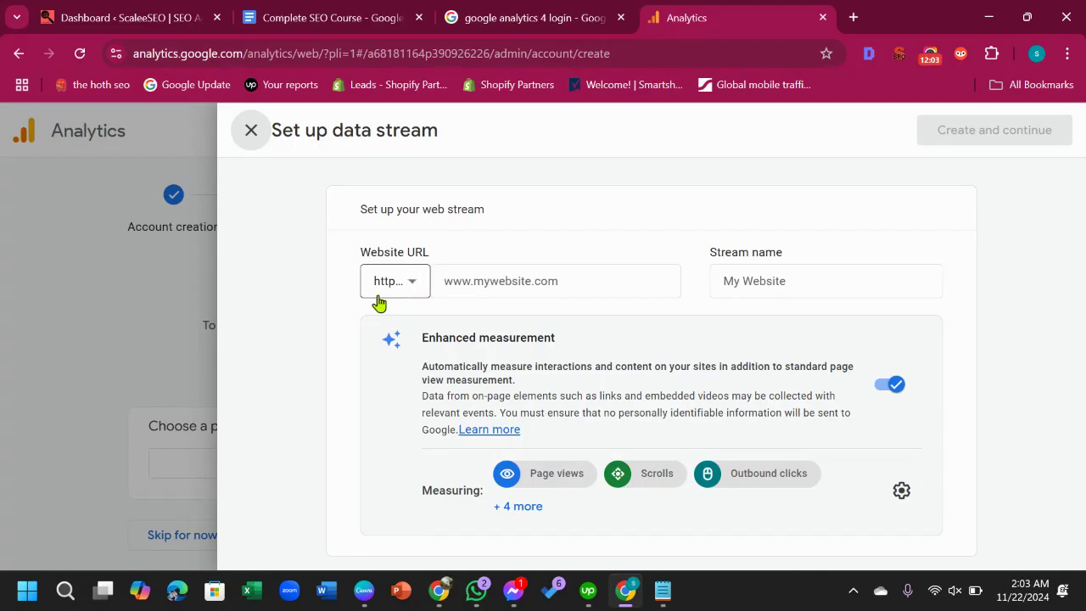
click(408, 290)
click(406, 370)
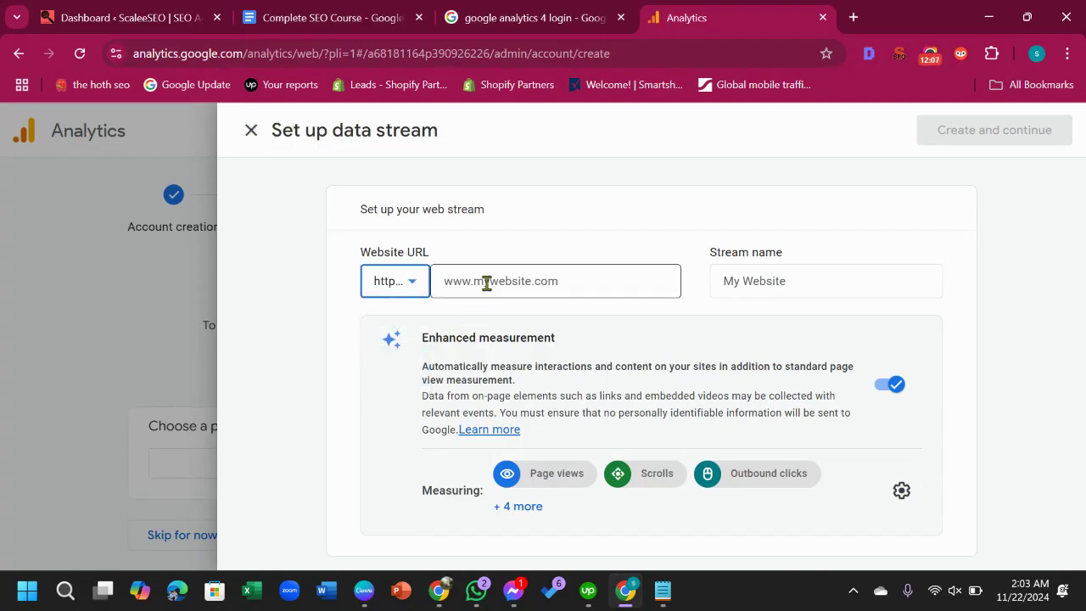
Bring up the scaleeseo.com address in a new browser tab and copy it.
click(487, 283)
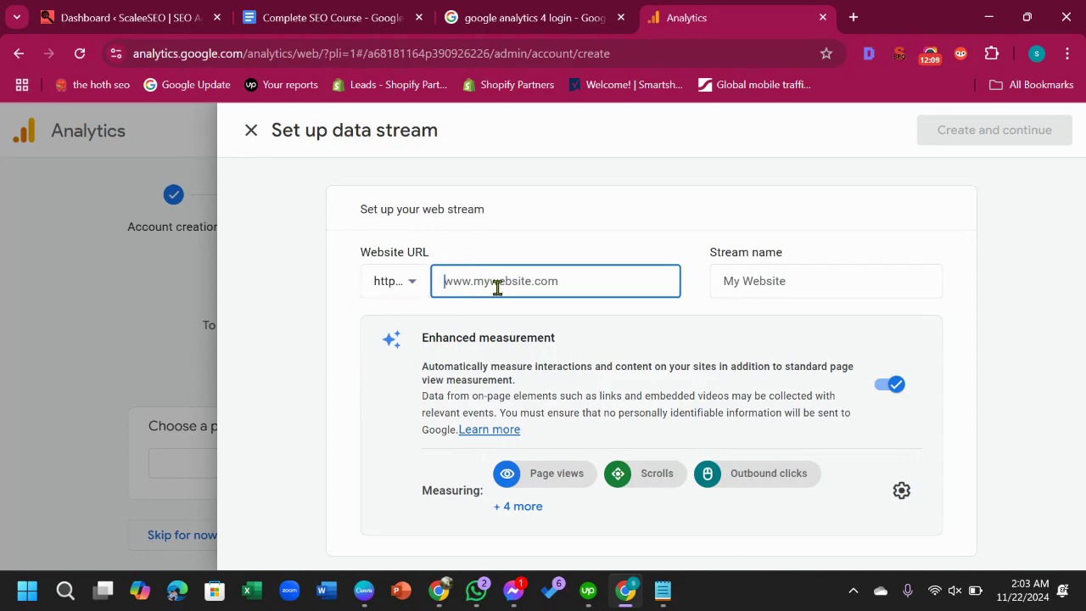
click(853, 17)
text(sc)
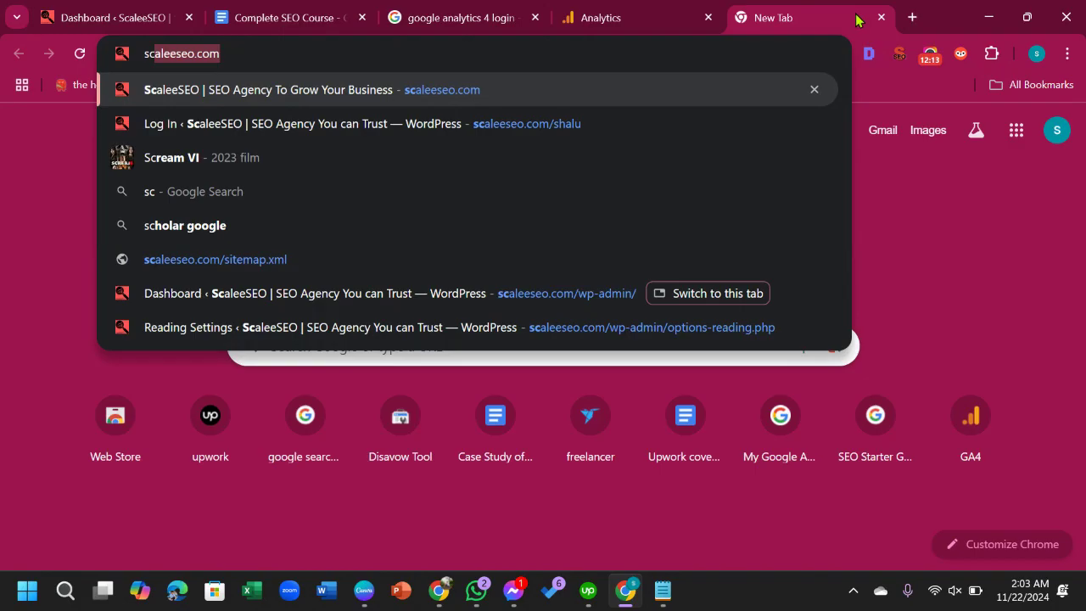
drag(347, 45, 53, 70)
key(ctrl+c)
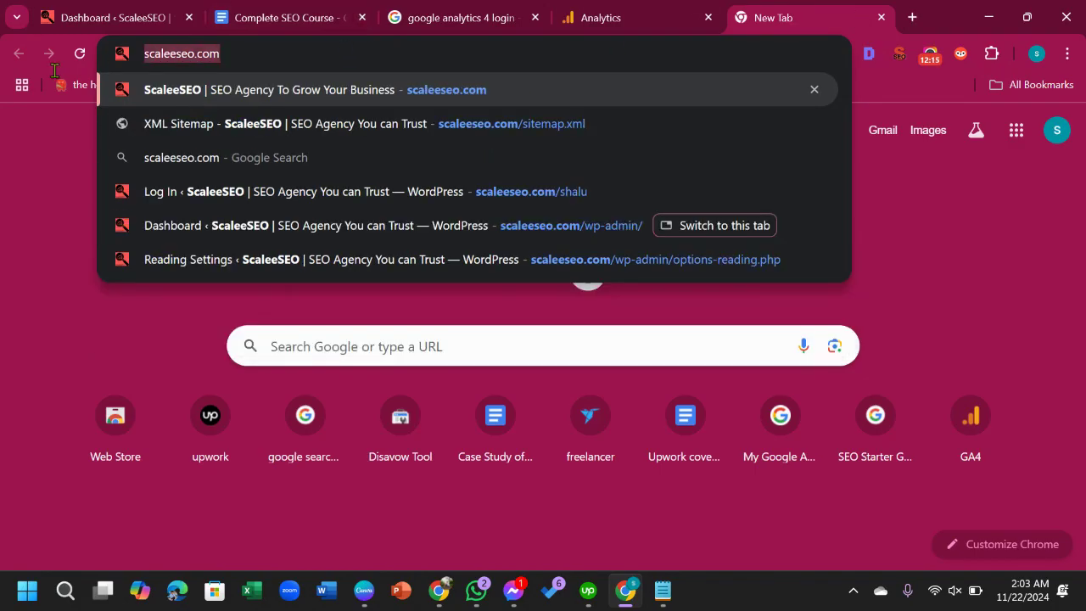
click(604, 19)
click(498, 280)
key(ctrl+v)
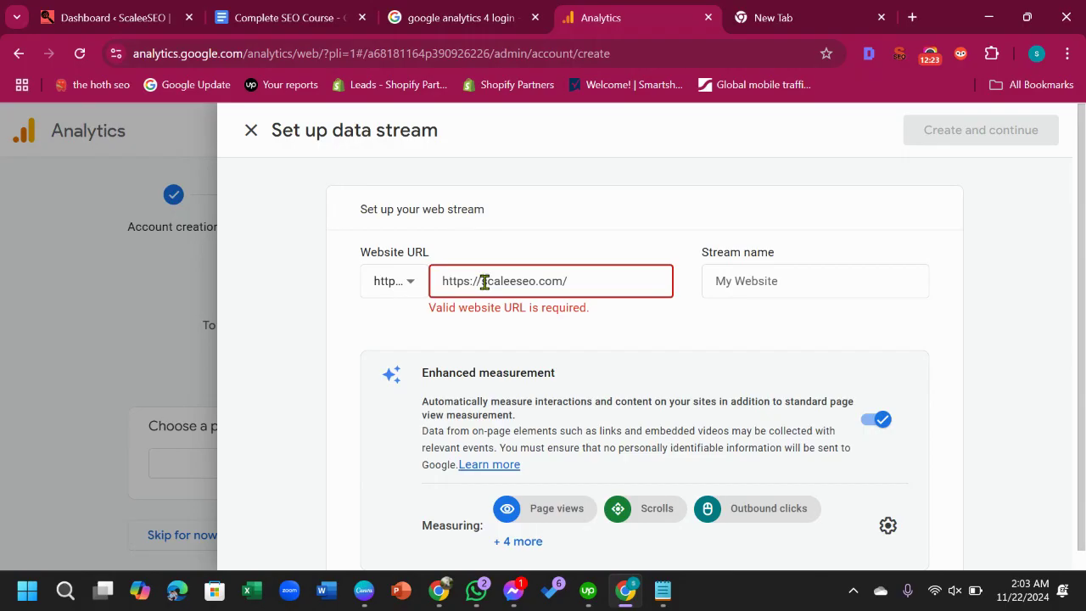
click(405, 292)
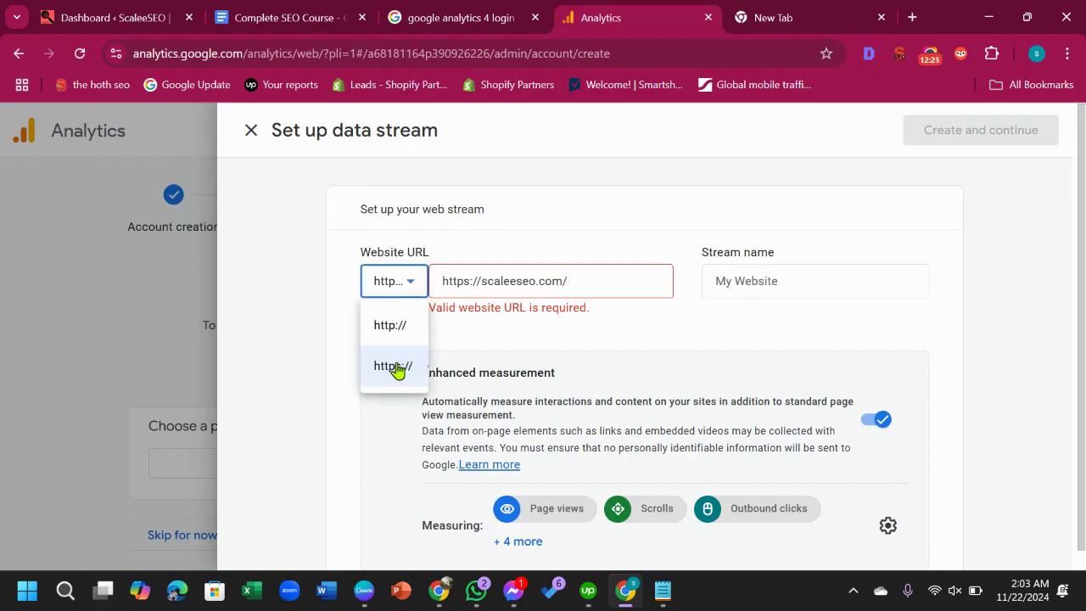
click(479, 280)
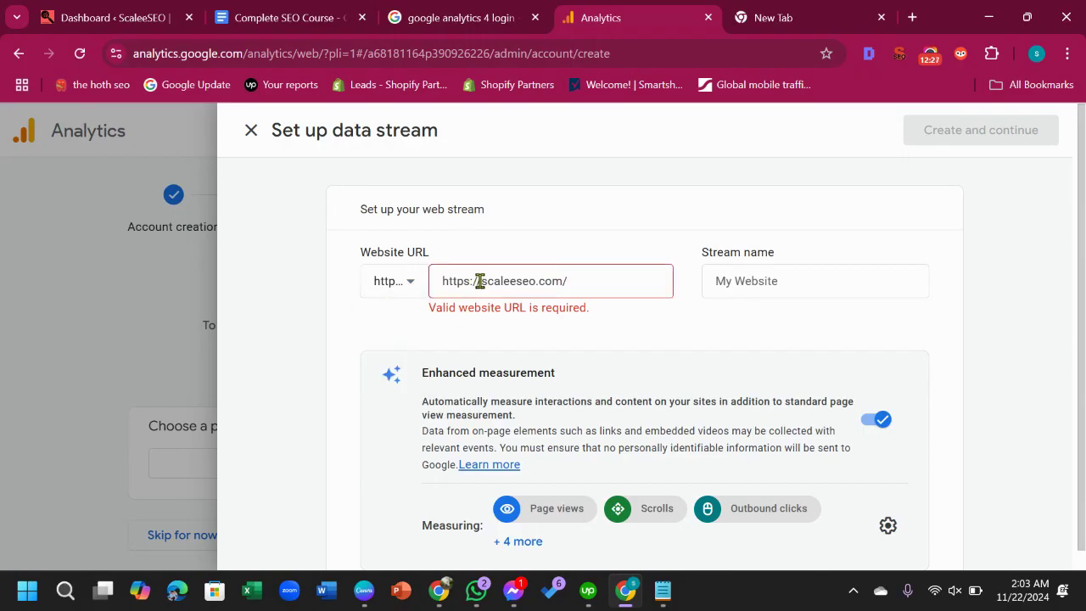
drag(479, 281, 421, 291)
key(BackSpace)
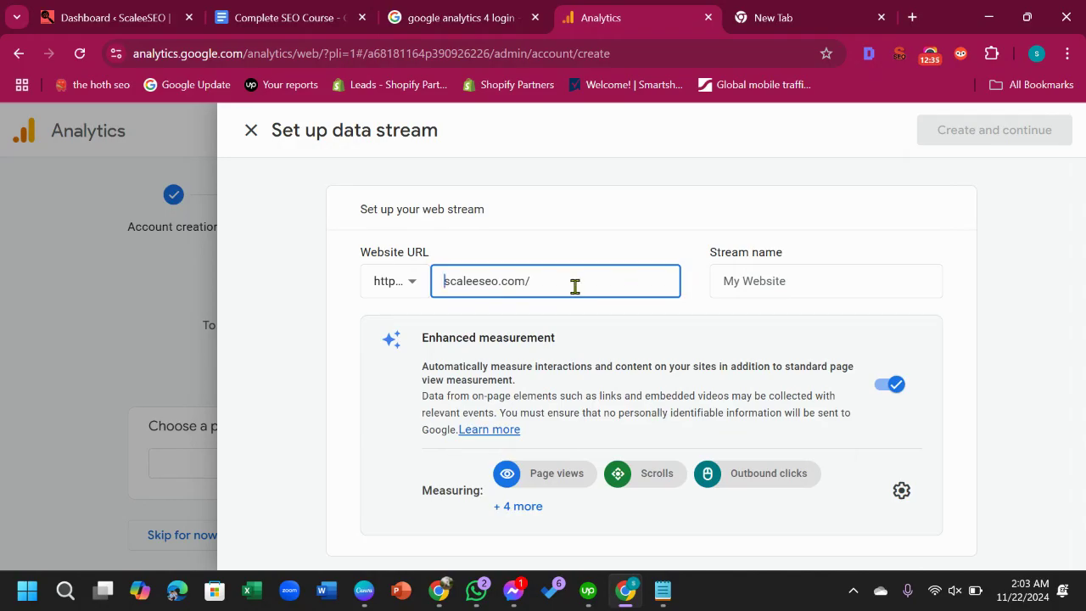
Name the web stream ScaleeSEO and create it with enhanced measurement left on.
click(788, 281)
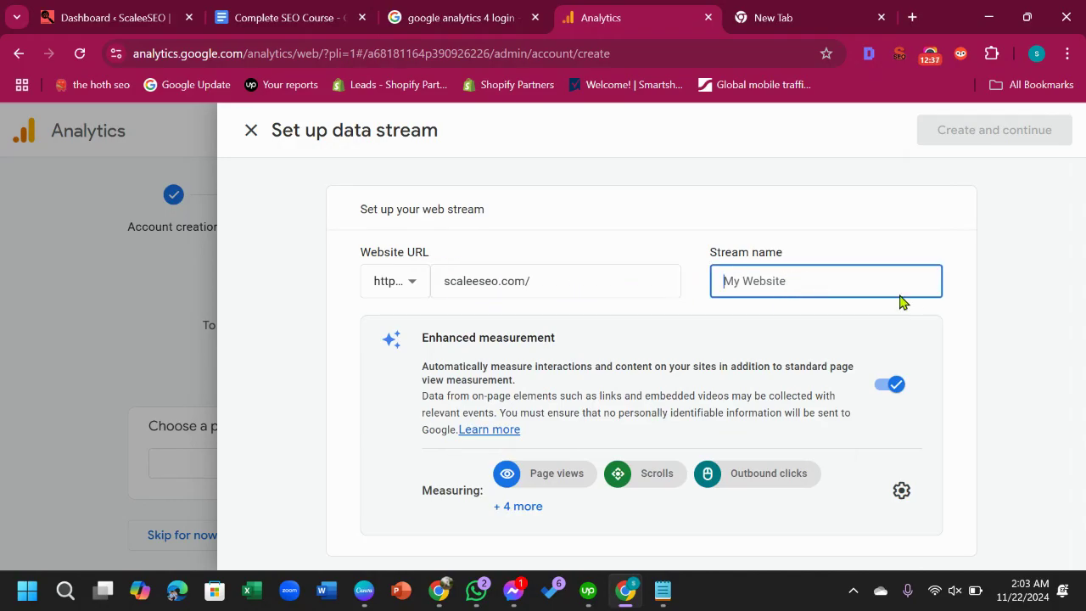
text(ScaleeSEO)
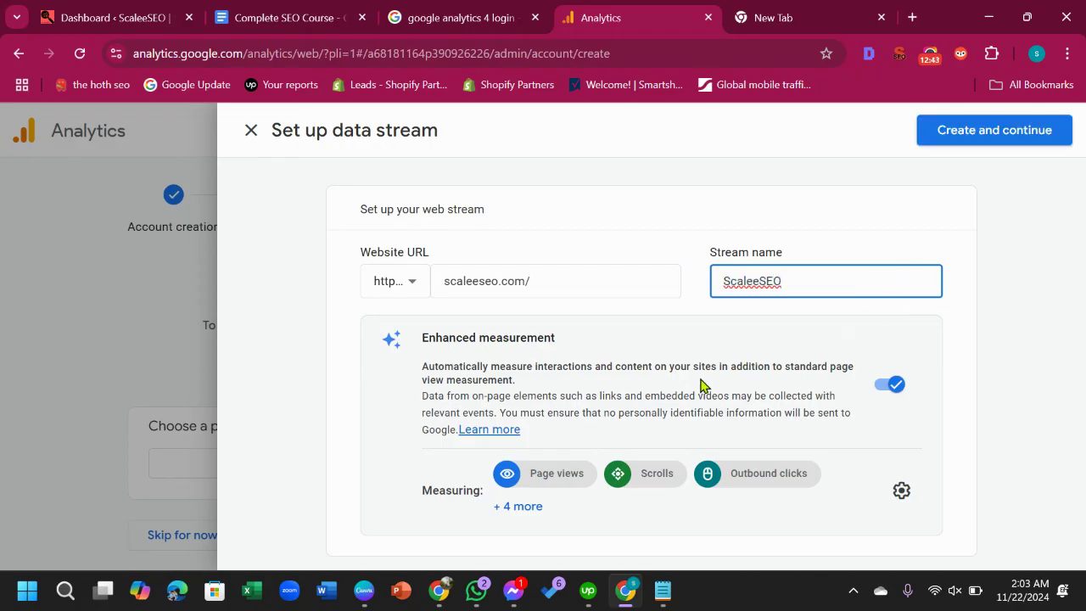
mouse_move(476, 591)
click(1026, 140)
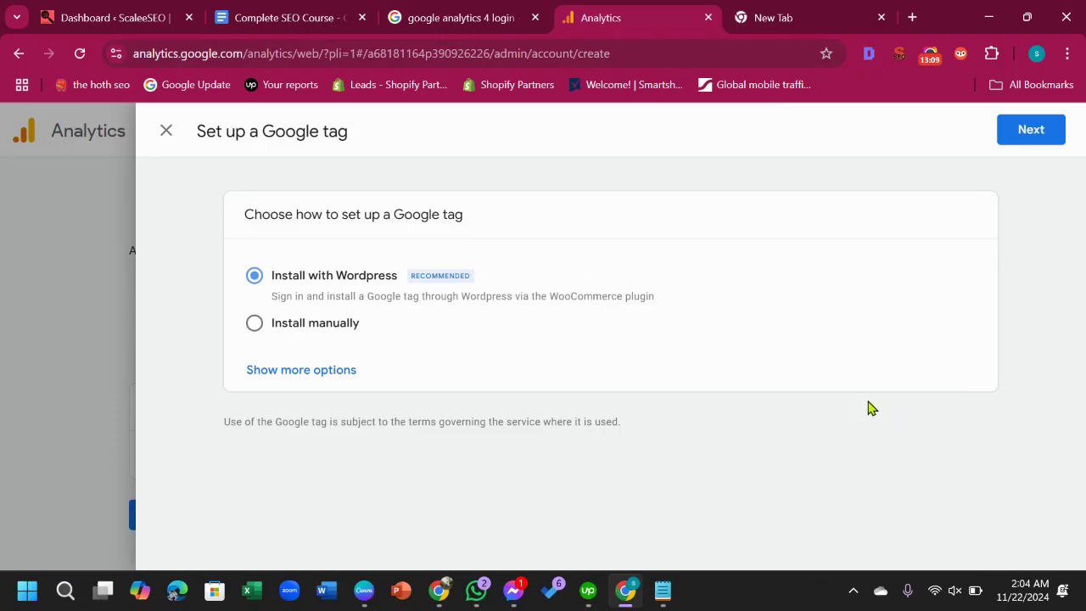
Choose manual installation for the Google tag and copy the gtag.js code snippet.
click(258, 330)
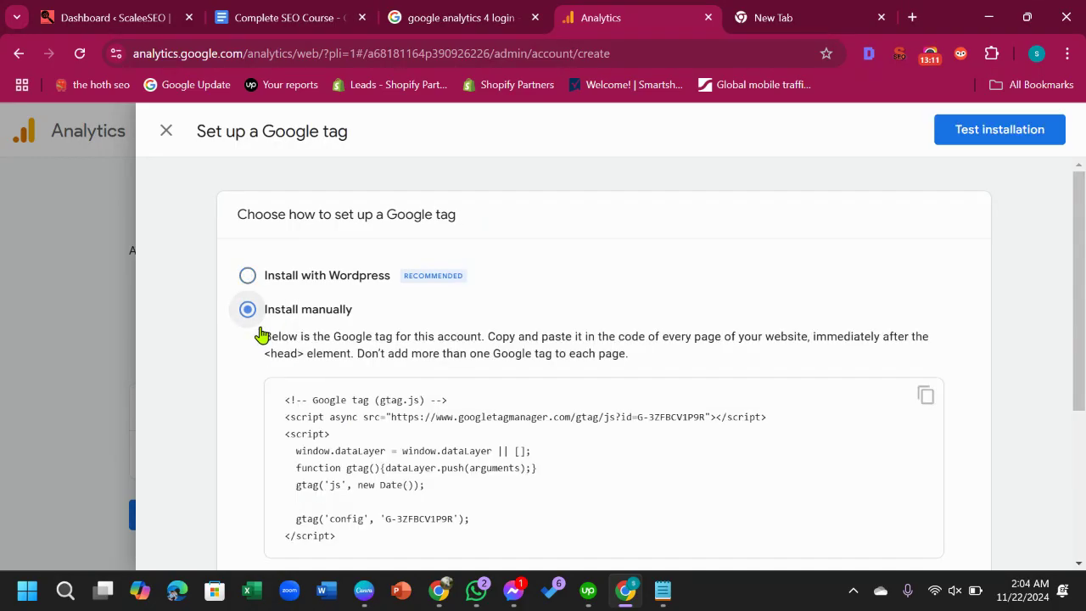
scroll(662, 365, down, 2)
scroll(662, 365, up, 2)
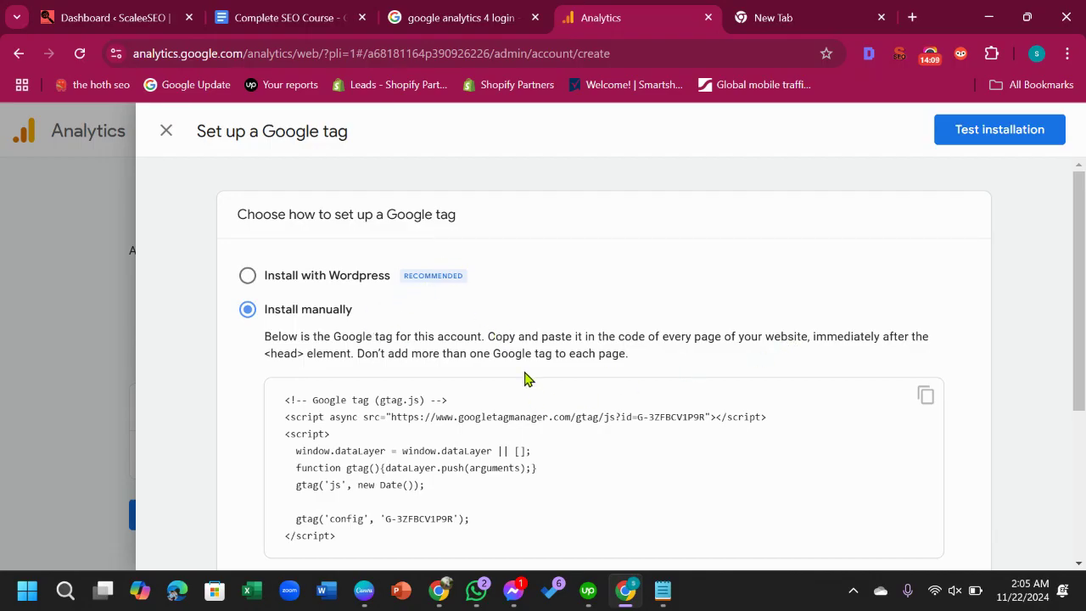
drag(264, 339, 632, 362)
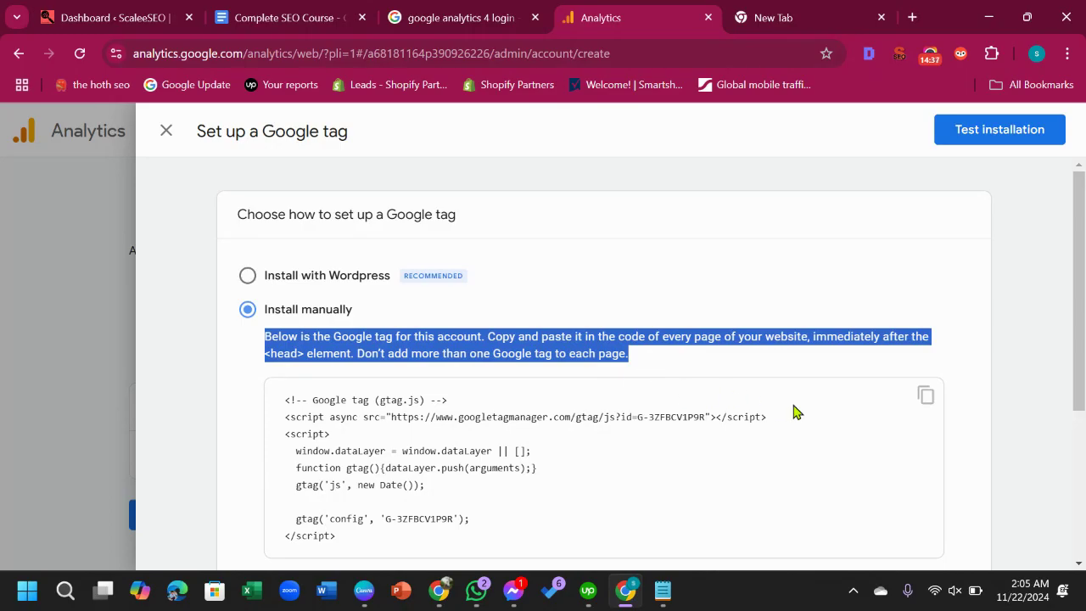
click(925, 396)
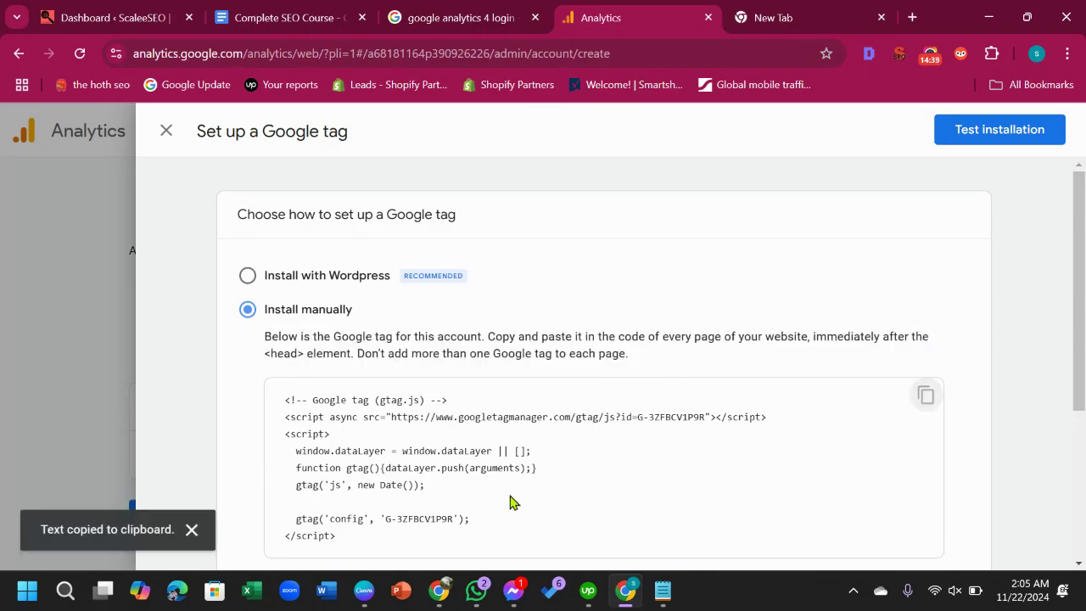
scroll(509, 502, down, 2)
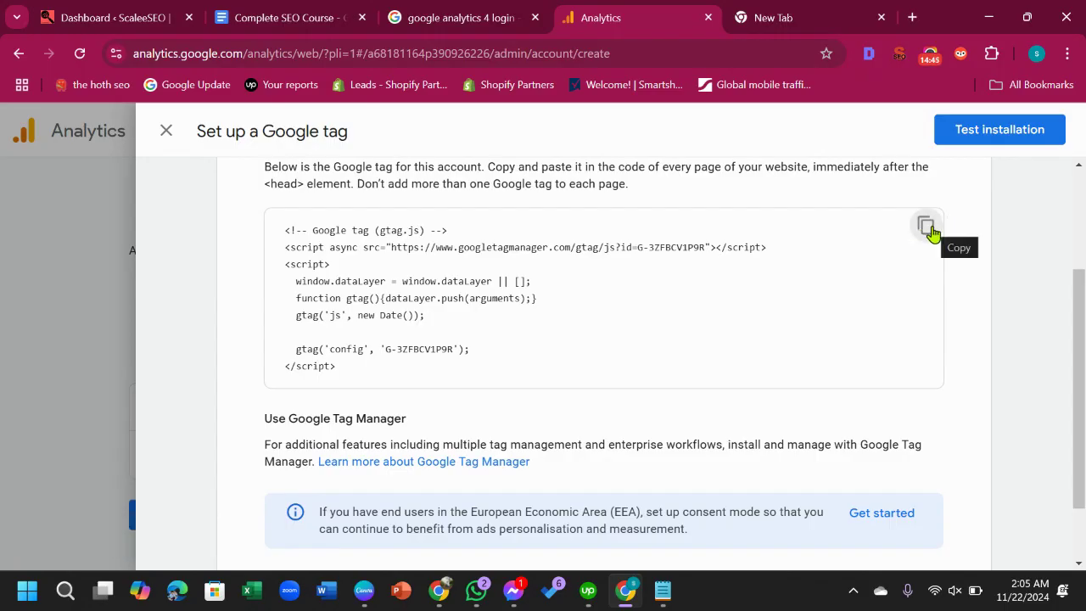
scroll(738, 378, down, 2)
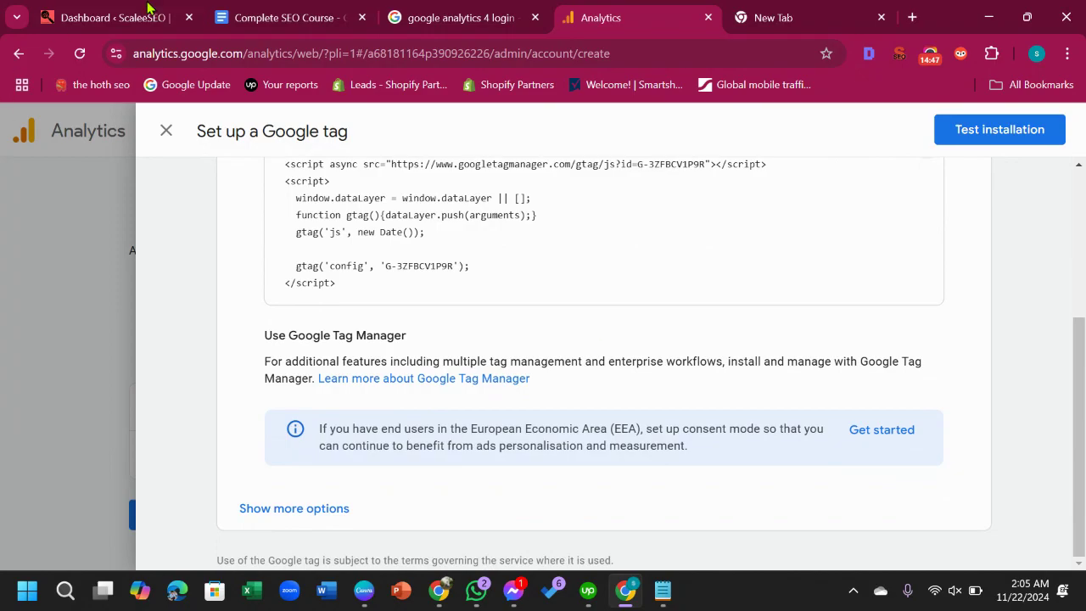
In the site's WordPress dashboard, open the Astra theme's header.php in the Theme File Editor.
click(113, 22)
scroll(107, 384, down, 6)
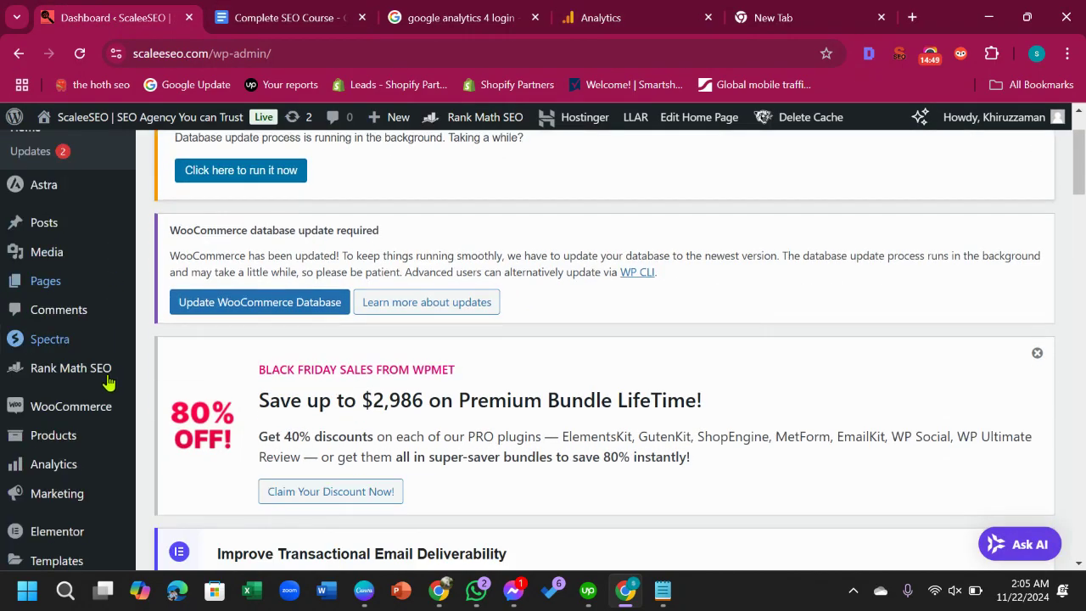
mouse_move(105, 390)
scroll(105, 390, down, 2)
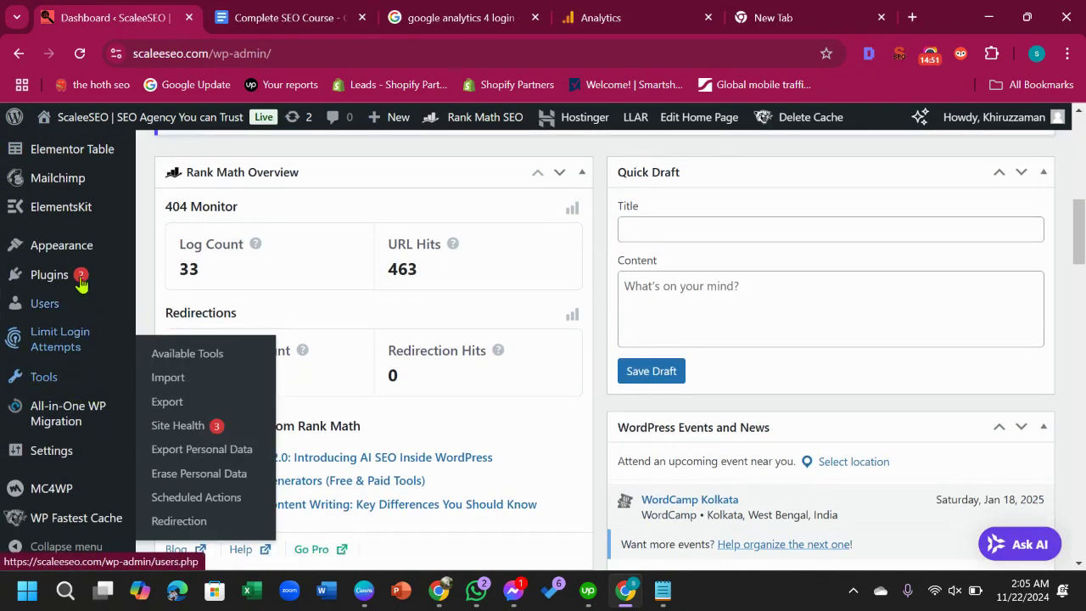
mouse_move(85, 263)
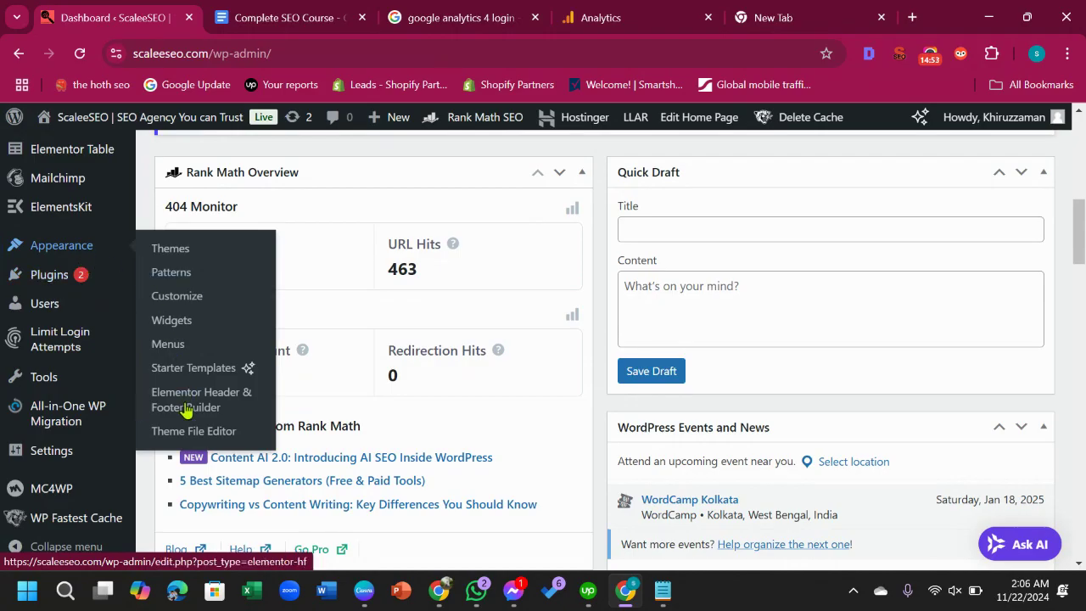
click(192, 432)
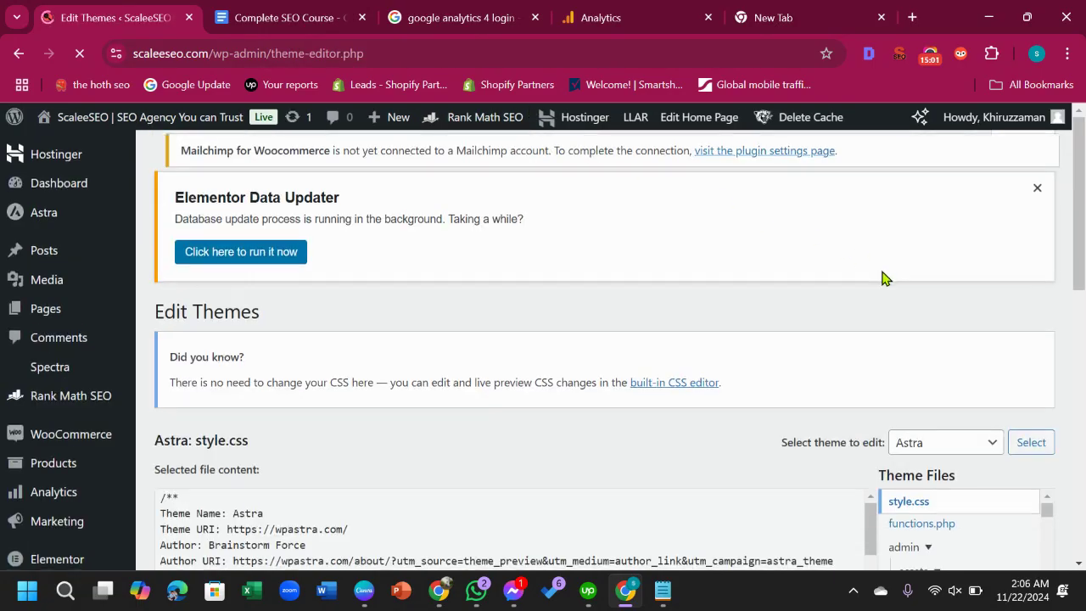
scroll(884, 276, down, 3)
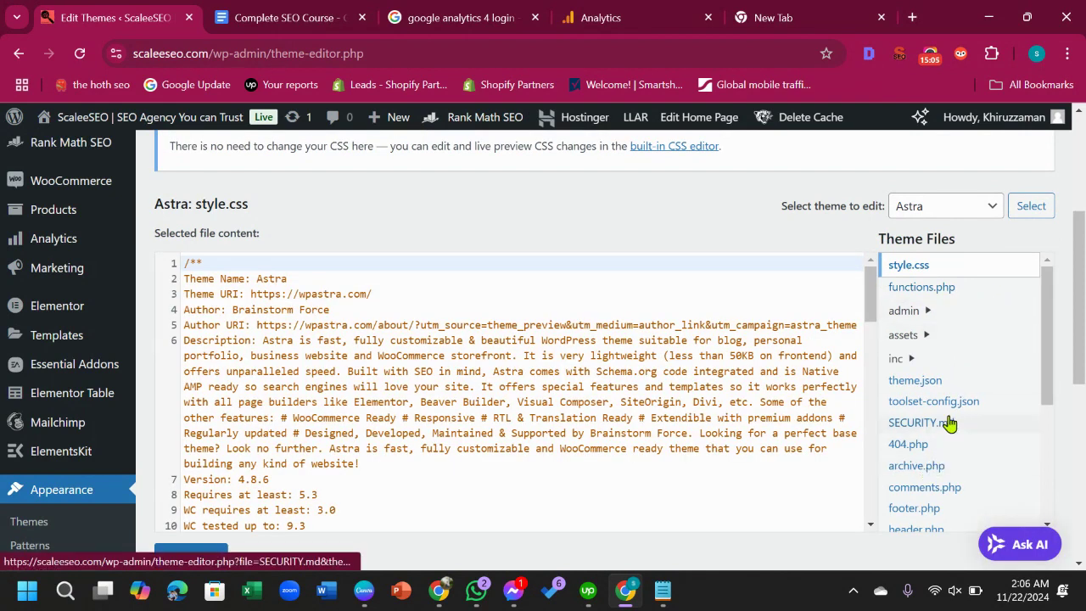
scroll(942, 367, down, 1)
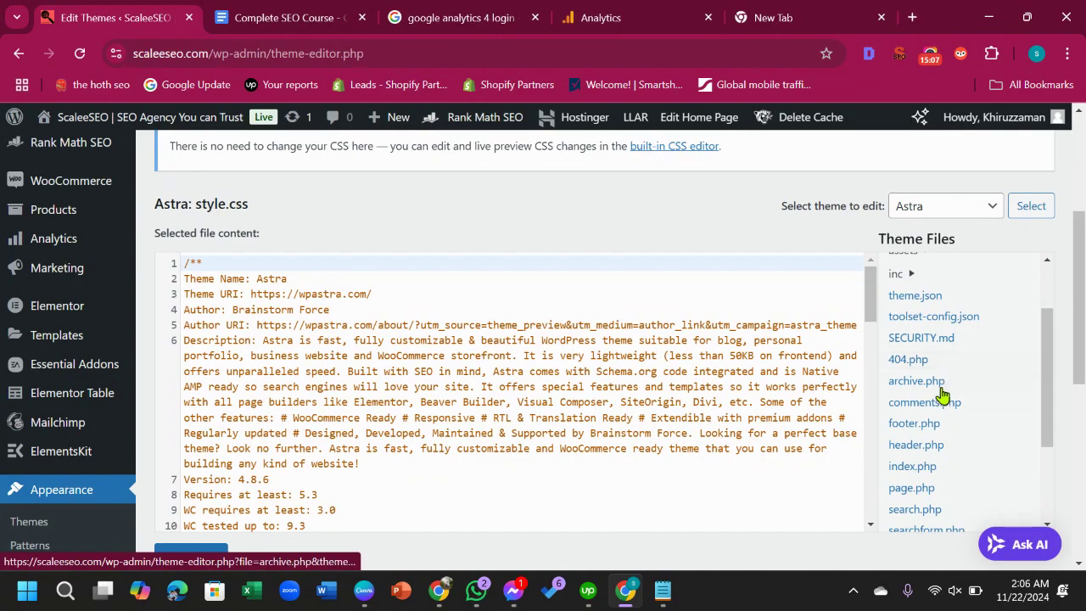
click(929, 447)
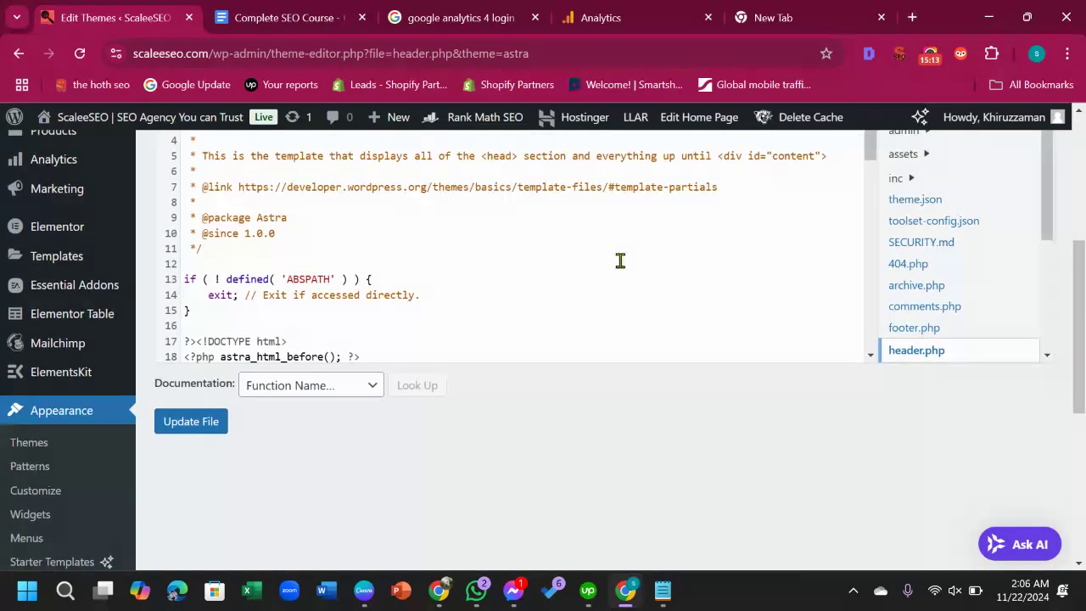
Insert the copied Google tag script on a new line directly after the opening <head> tag in header.php.
scroll(360, 280, up, 2)
scroll(295, 347, down, 3)
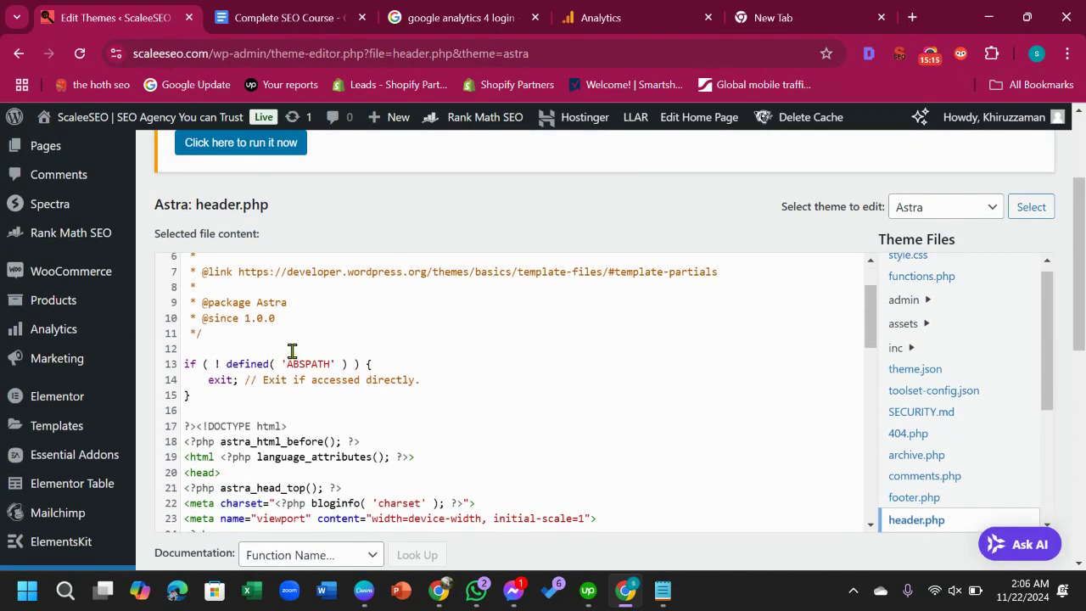
scroll(290, 354, down, 4)
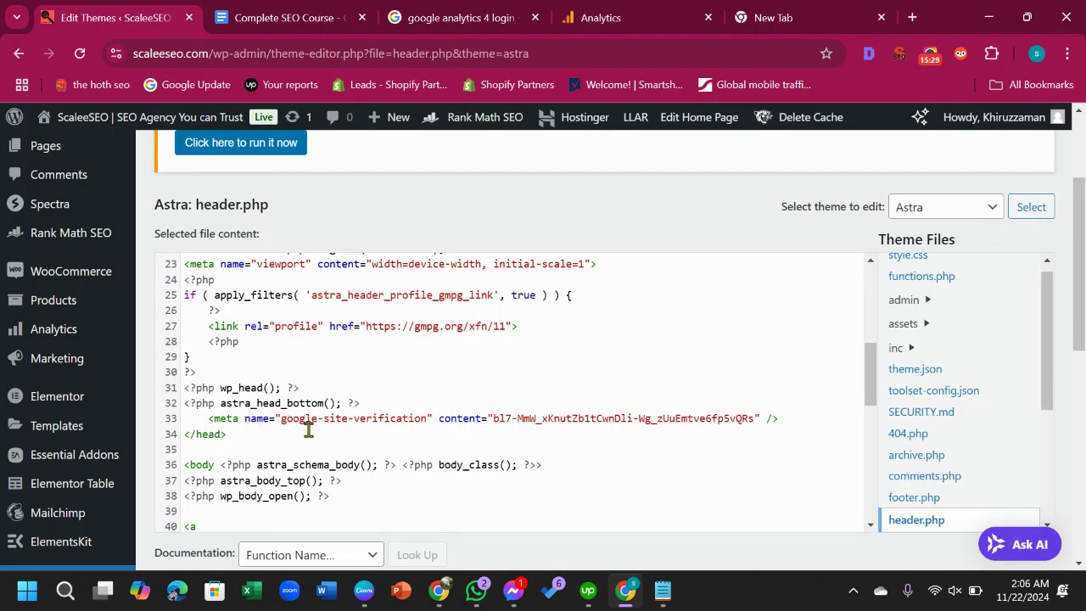
scroll(404, 402, up, 2)
scroll(406, 400, up, 1)
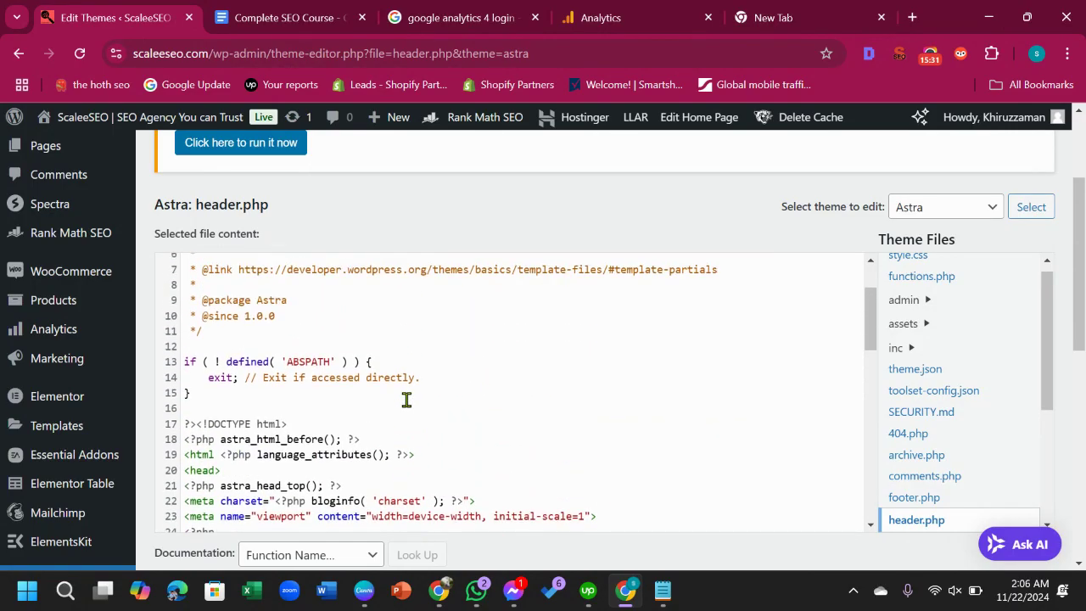
scroll(392, 410, up, 1)
scroll(386, 407, down, 3)
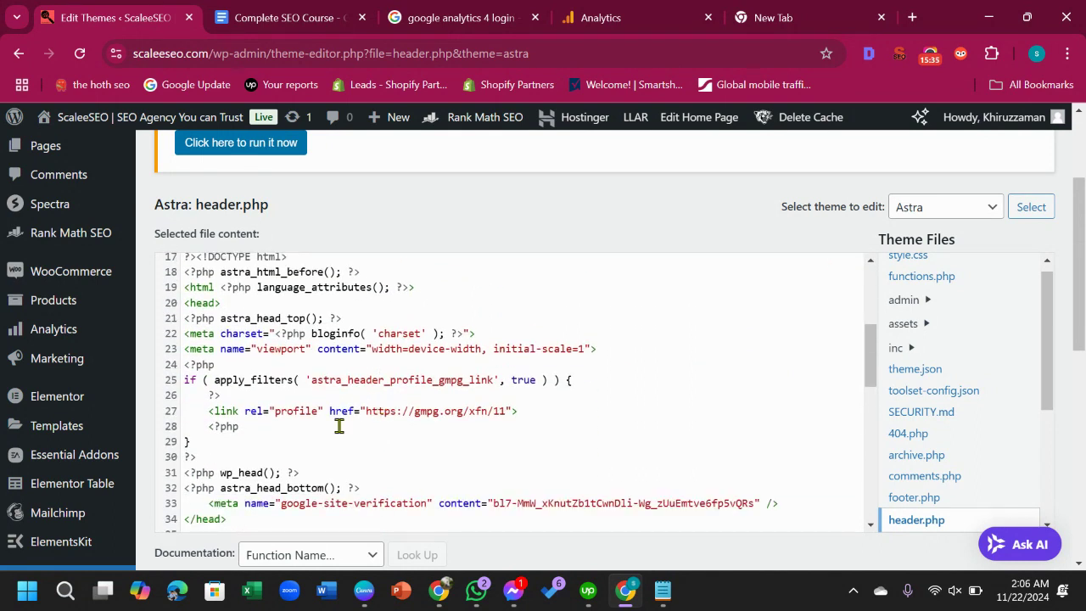
scroll(339, 424, down, 1)
scroll(229, 435, up, 3)
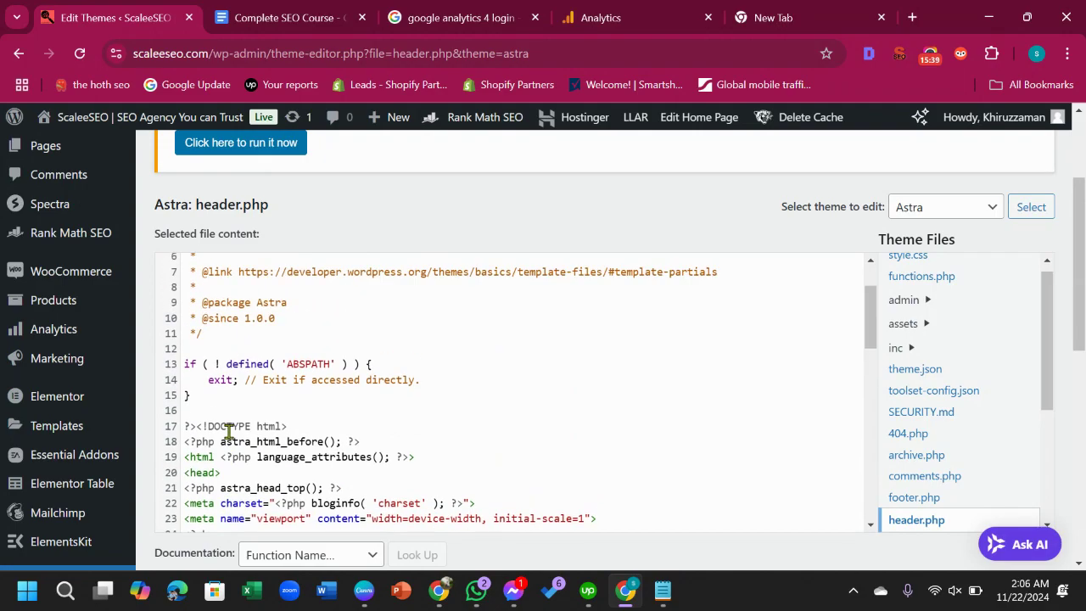
click(211, 473)
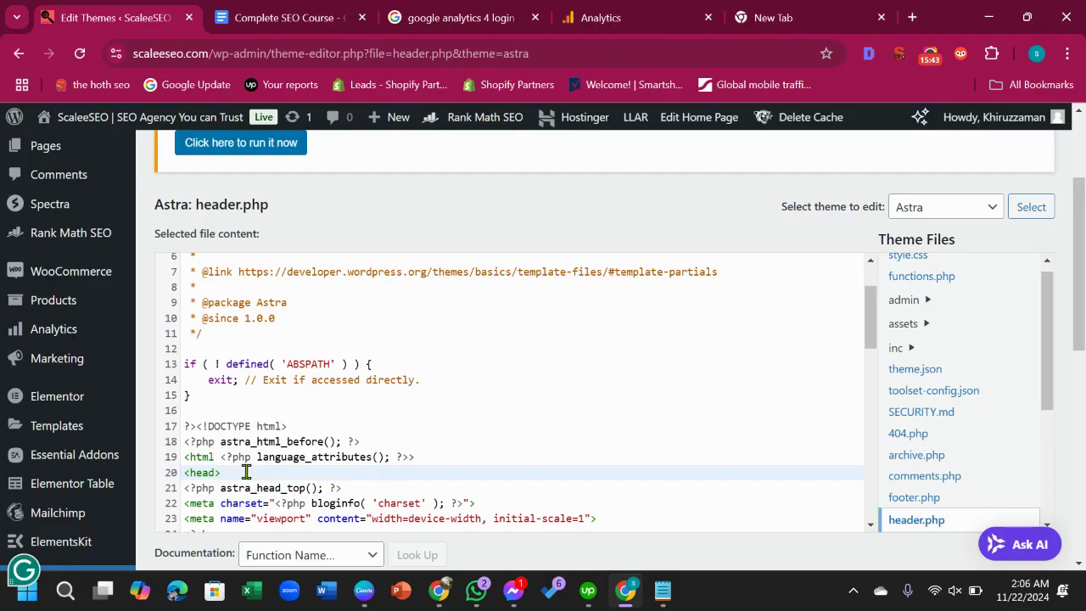
key(Return)
text(<!-- Google tag (gtag.js) --> <script async src="https://www.googletagmanager.com/gtag/js?id=G-3ZFBCV1P9R"></script> <script>   window.dataLayer = window.dataLayer || [];   function gtag(){dataLayer.push(arguments);}   gtag('js', new Date());    gtag('config', 'G-3ZFBCV1P9R'); </script>)
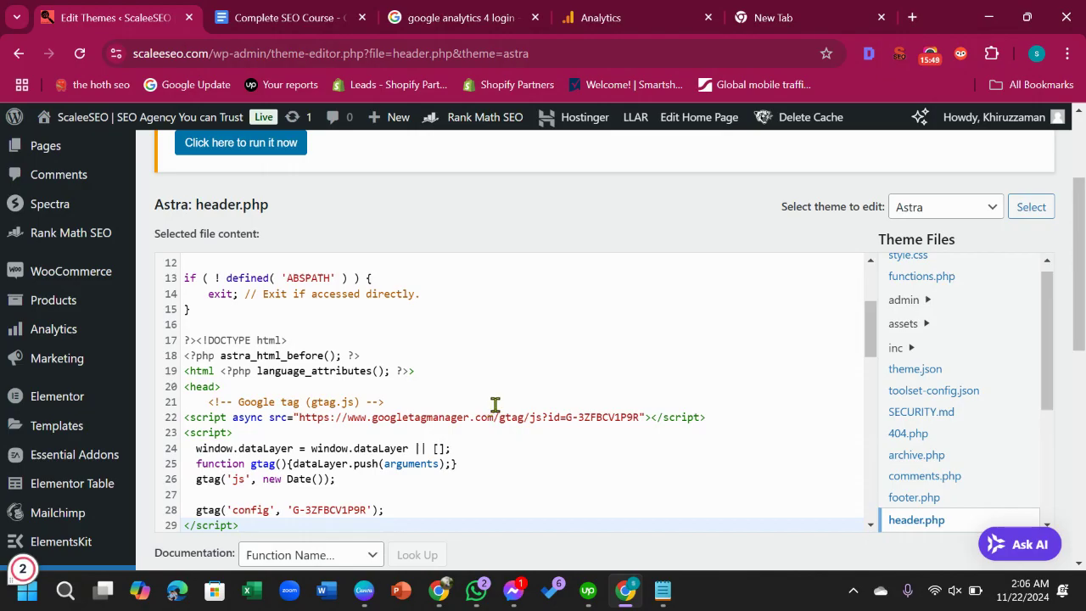
Save the edited header.php by updating the theme file.
scroll(500, 402, down, 2)
scroll(540, 453, down, 3)
scroll(541, 452, down, 10)
click(188, 269)
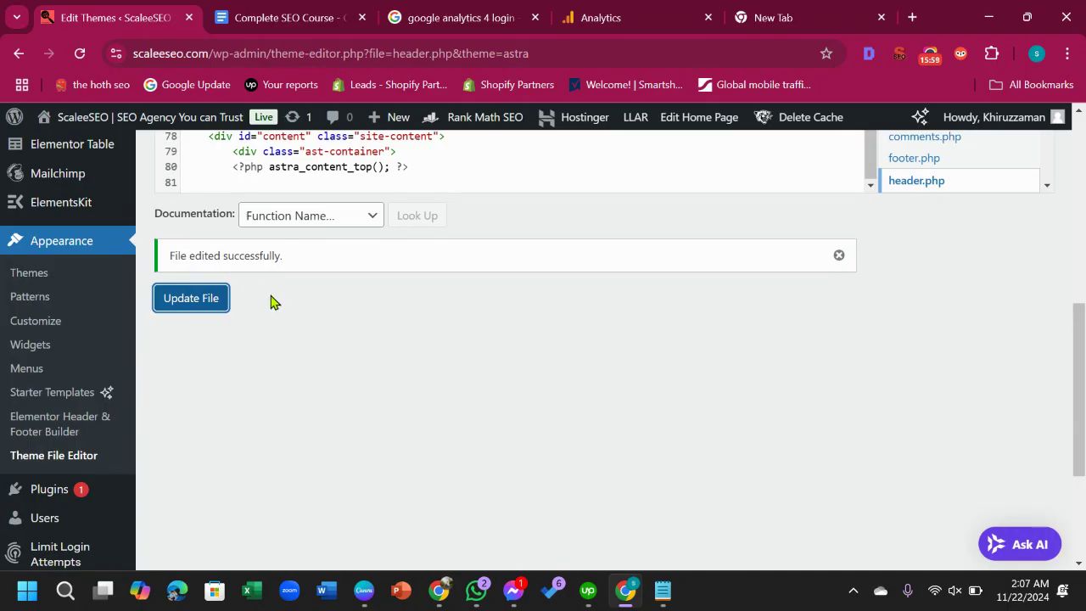
Return to the Google tag setup in Google Analytics and test the manual tag installation.
click(770, 21)
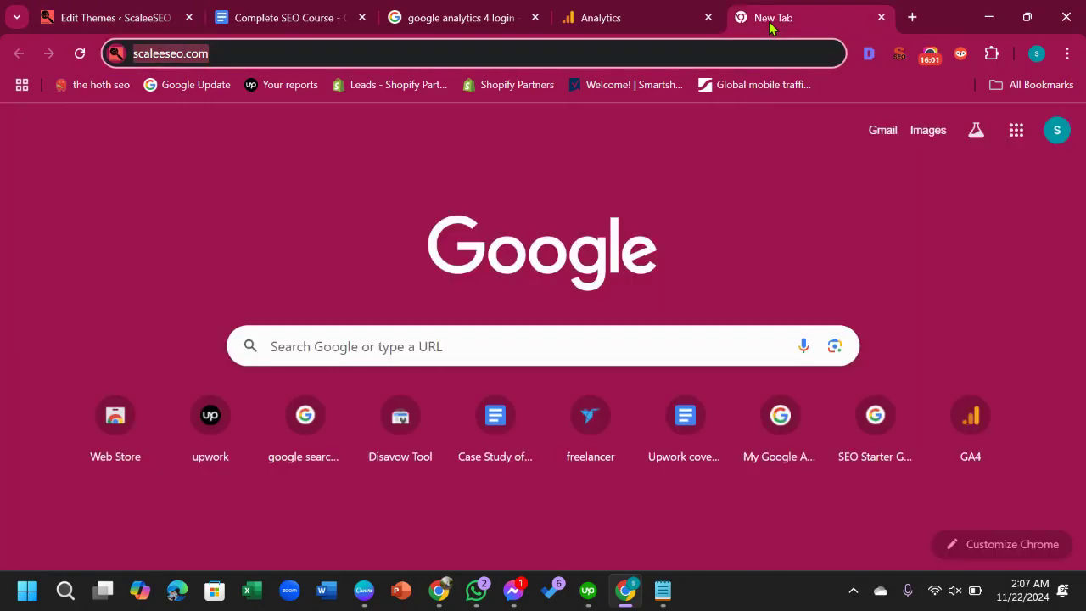
click(652, 23)
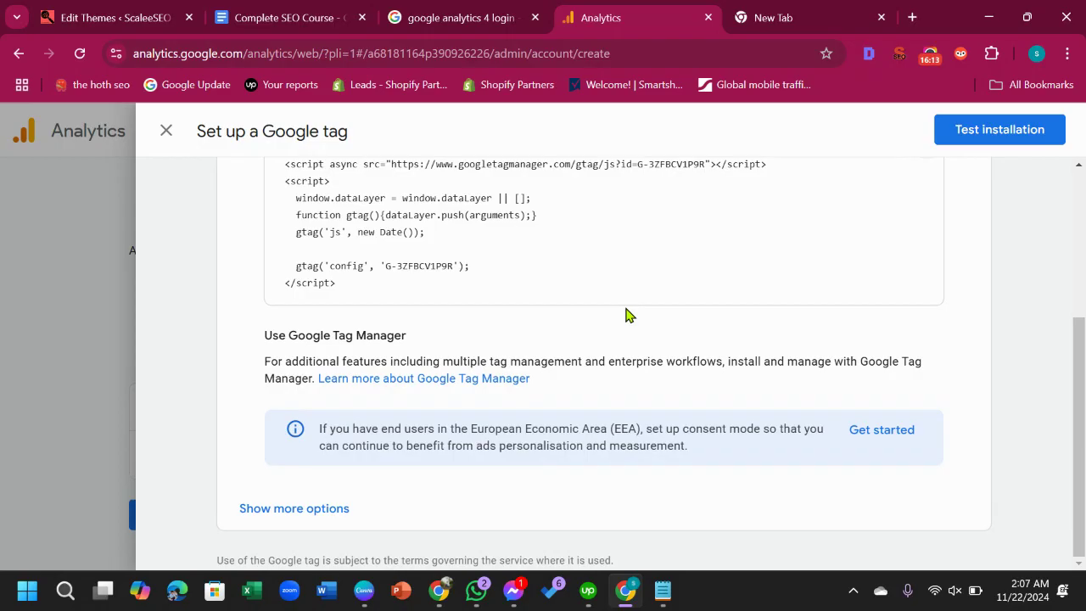
scroll(476, 277, up, 3)
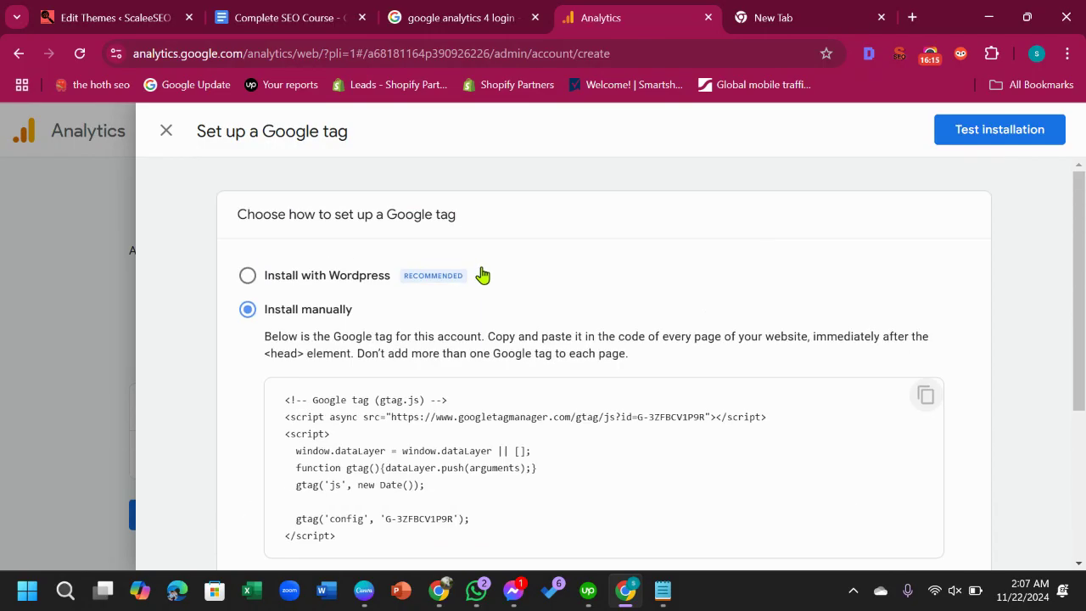
click(1024, 143)
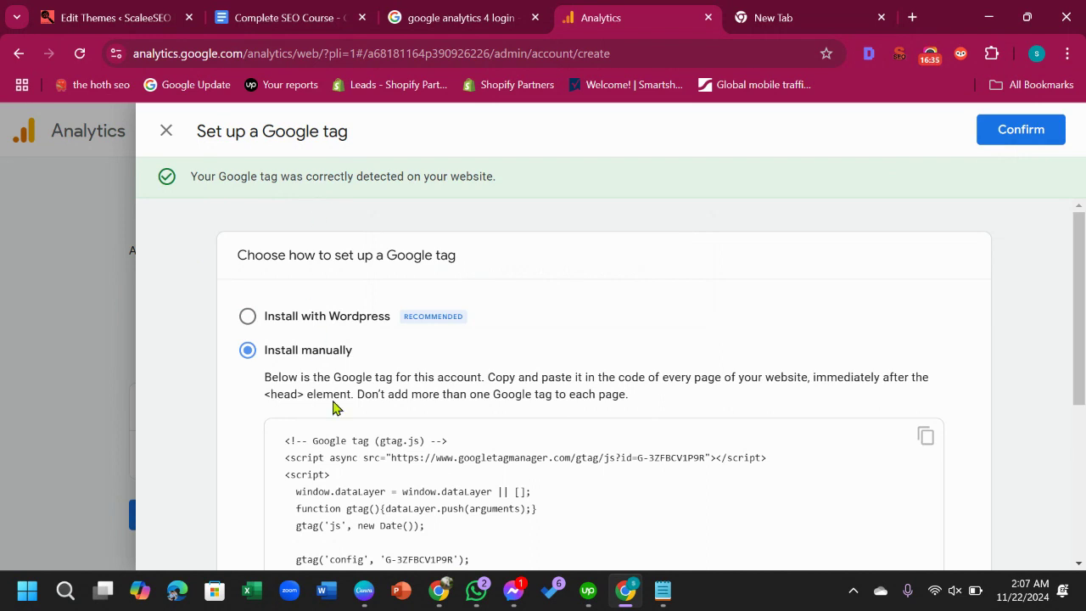
scroll(399, 462, down, 2)
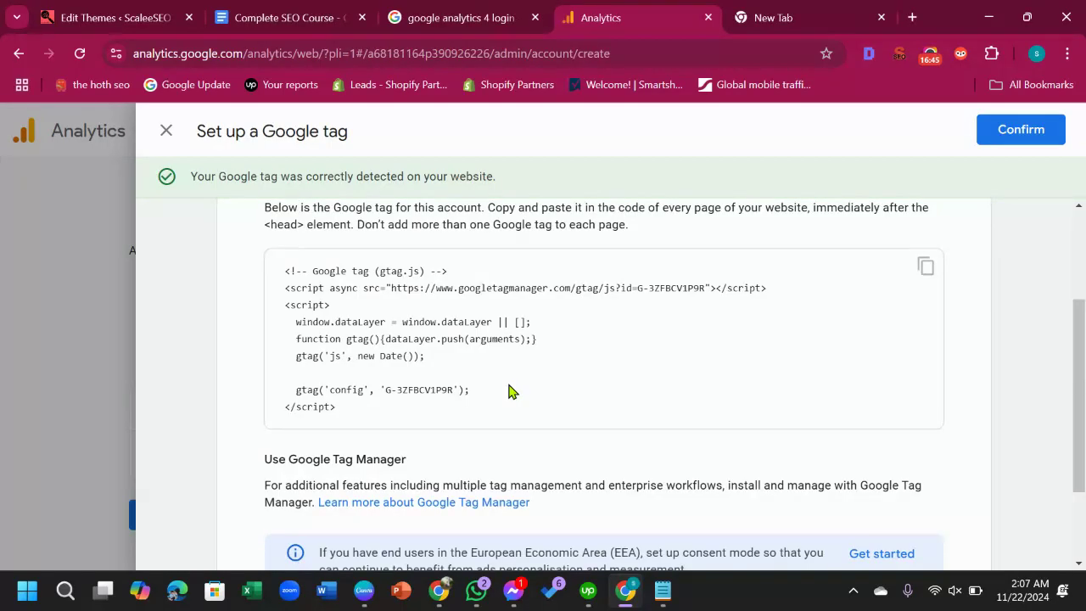
scroll(503, 397, down, 2)
scroll(503, 397, up, 4)
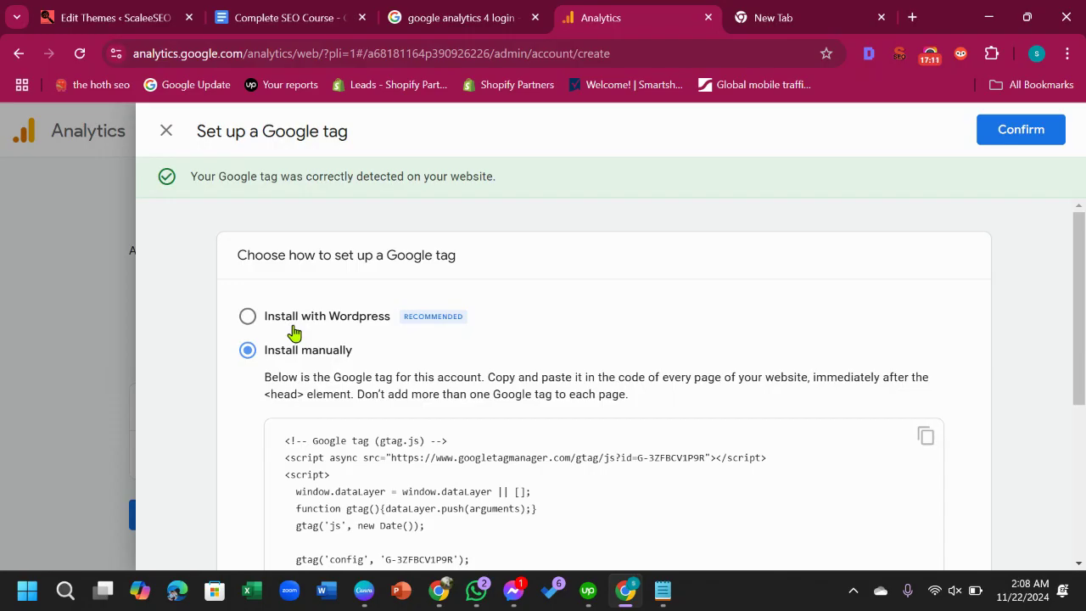
scroll(449, 472, down, 2)
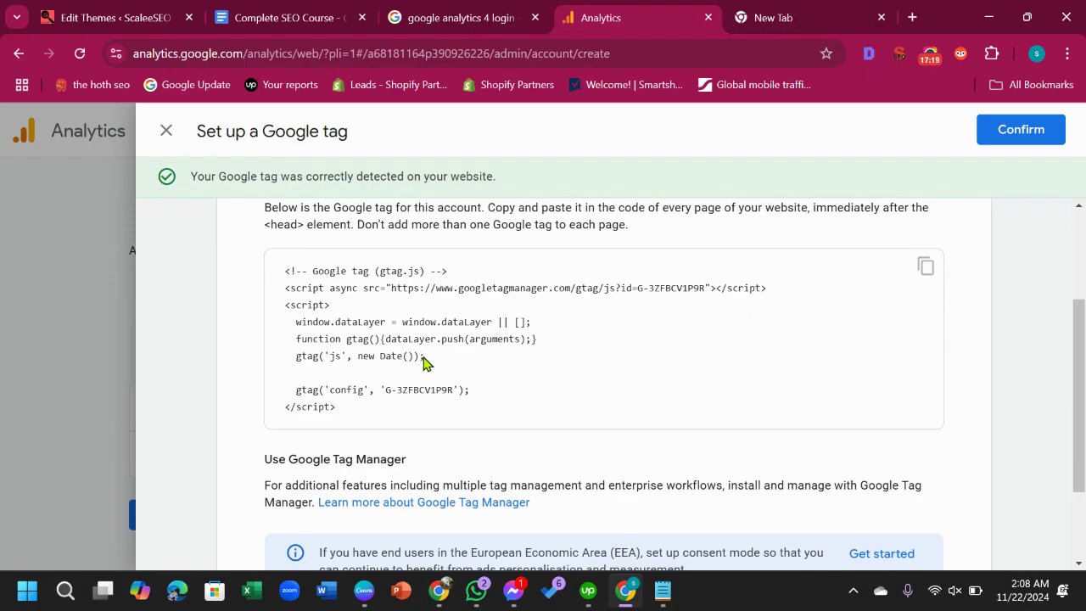
Switch to the WordPress admin, review the edited header.php up to its beginning, and return to the site's dashboard home.
click(157, 17)
scroll(521, 405, up, 3)
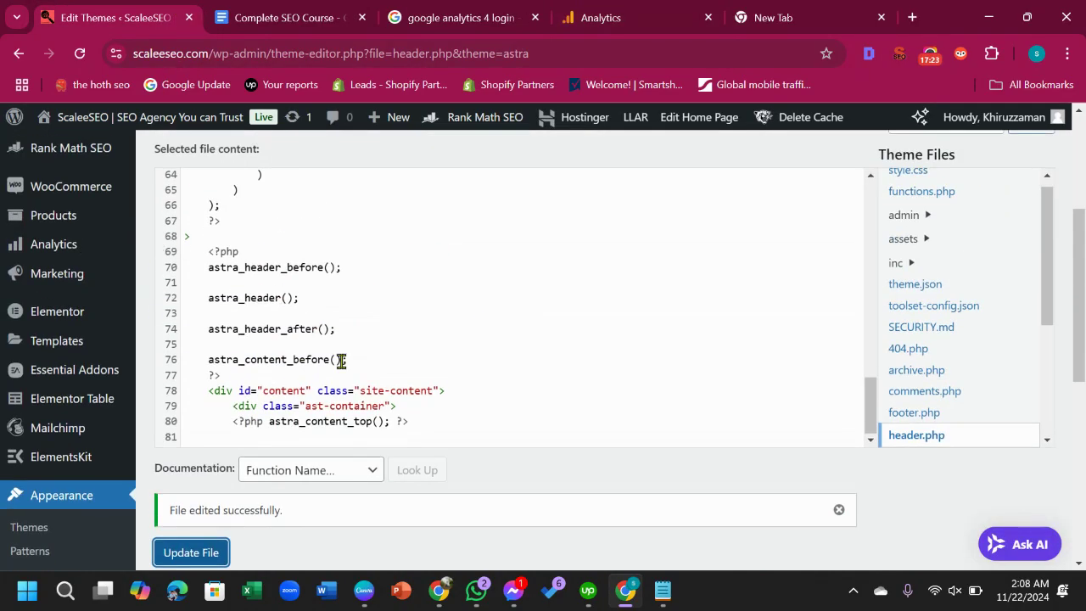
scroll(339, 363, up, 4)
scroll(339, 361, up, 7)
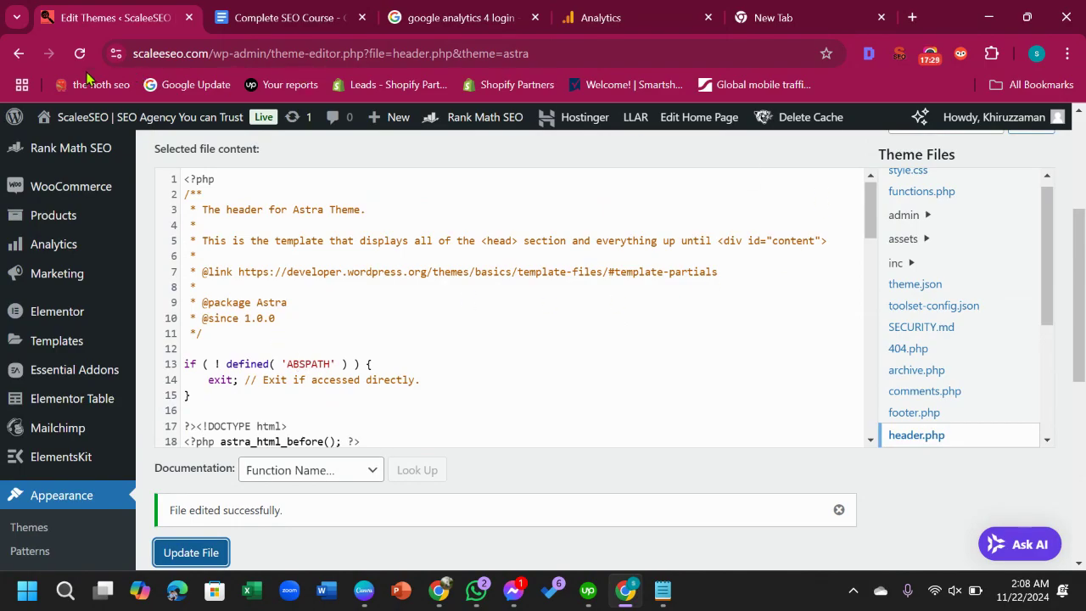
scroll(64, 214, up, 3)
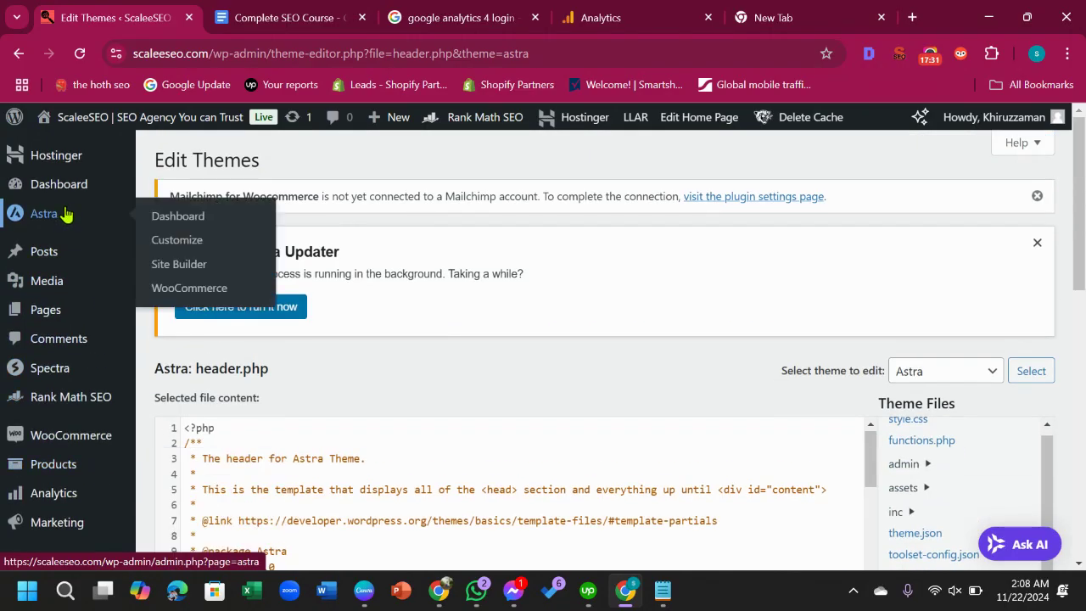
click(60, 189)
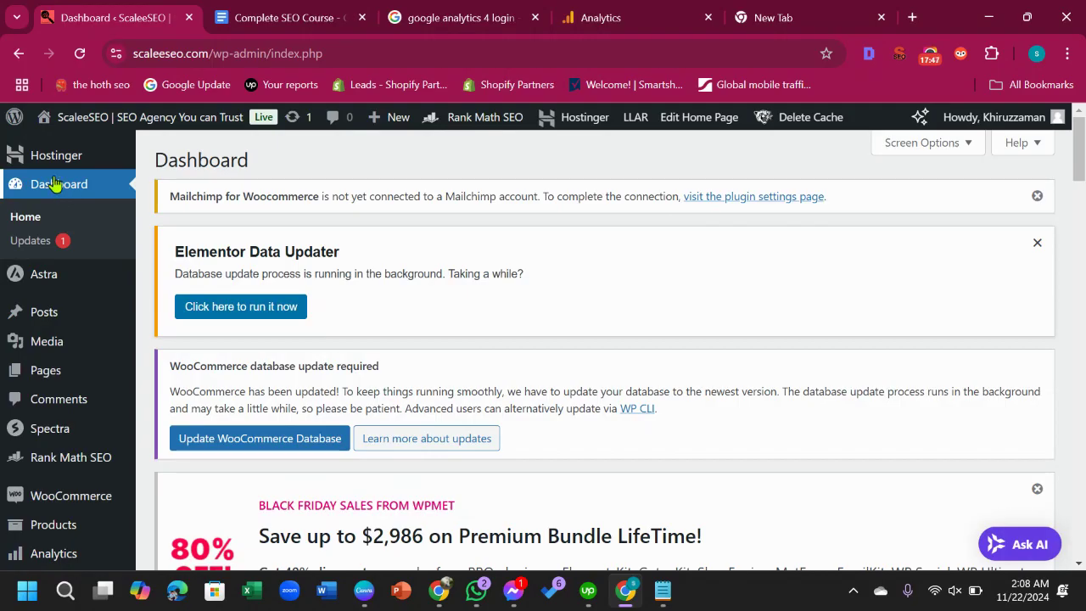
Back in Google Analytics, leave the Google tag setup and review the ScaleeSEO web stream's details, event options and Google tag settings.
click(655, 24)
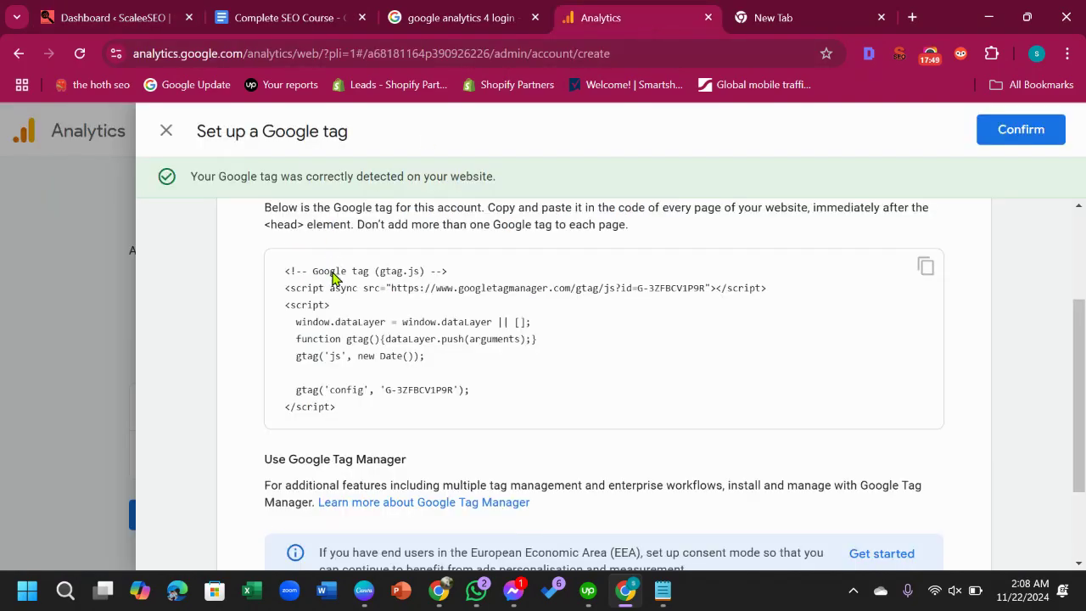
click(166, 132)
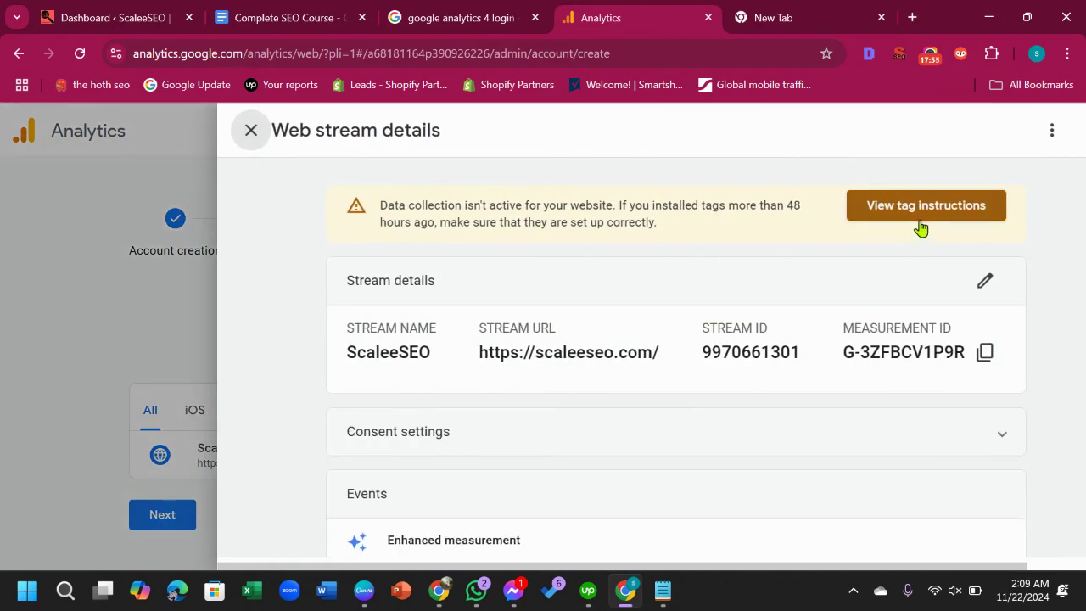
scroll(732, 375, down, 4)
scroll(732, 377, up, 4)
scroll(585, 483, down, 5)
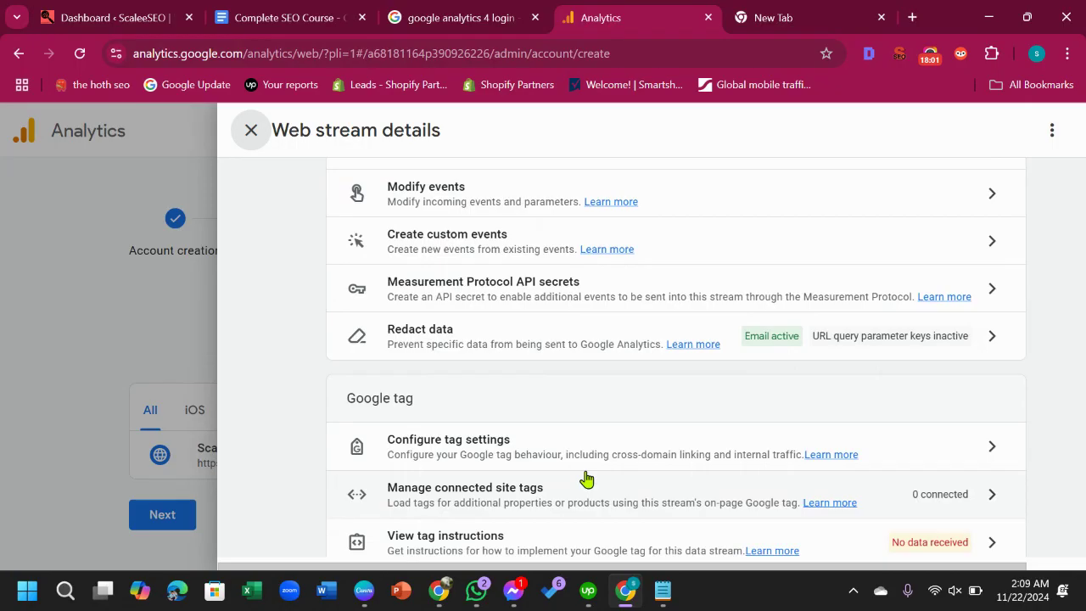
scroll(590, 481, up, 4)
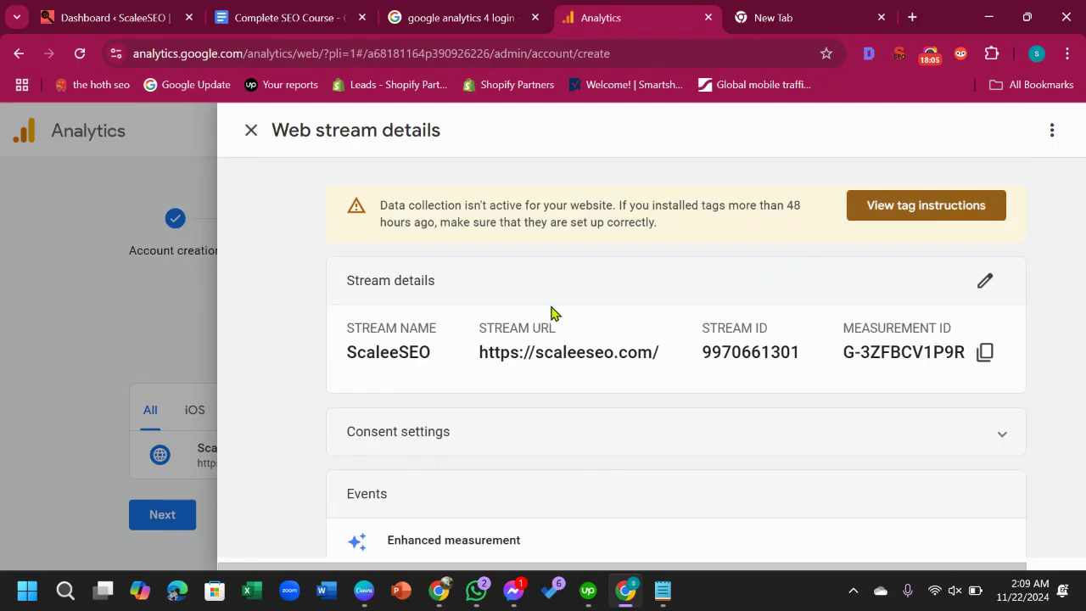
click(891, 222)
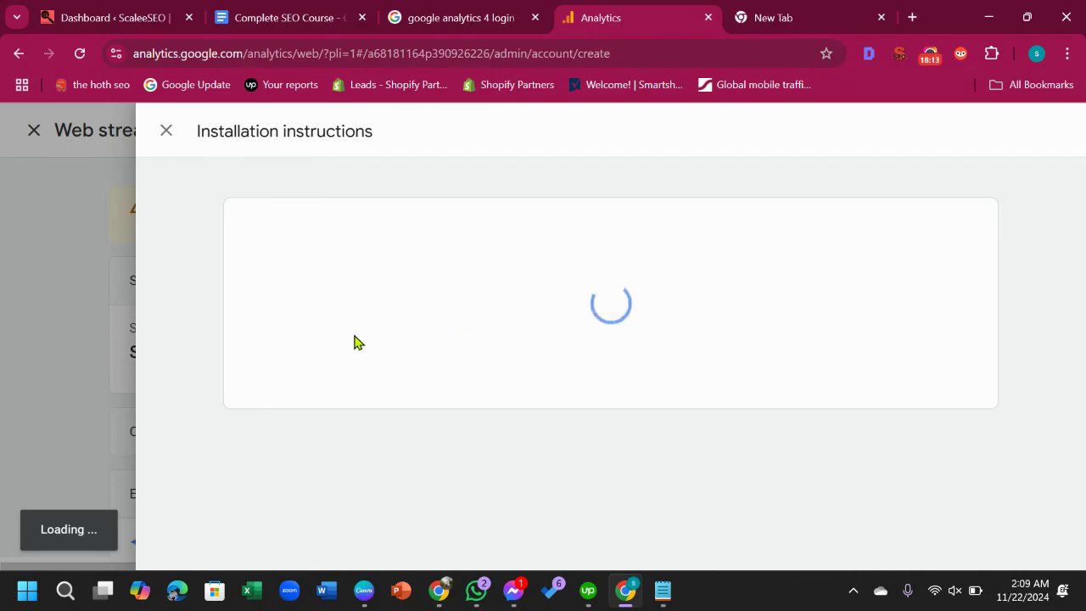
click(632, 431)
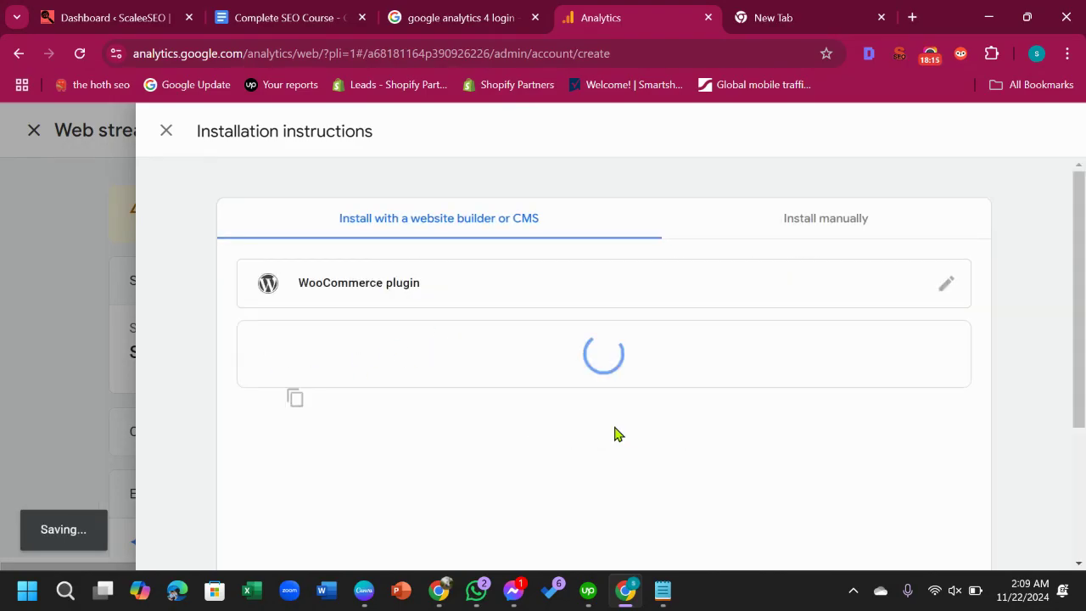
click(877, 229)
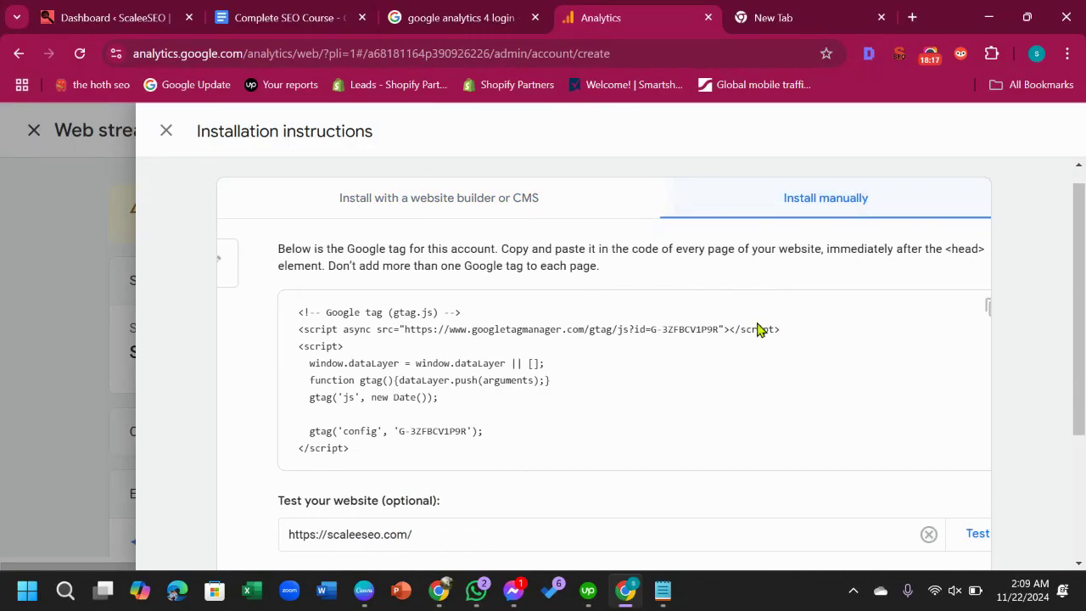
scroll(416, 397, down, 2)
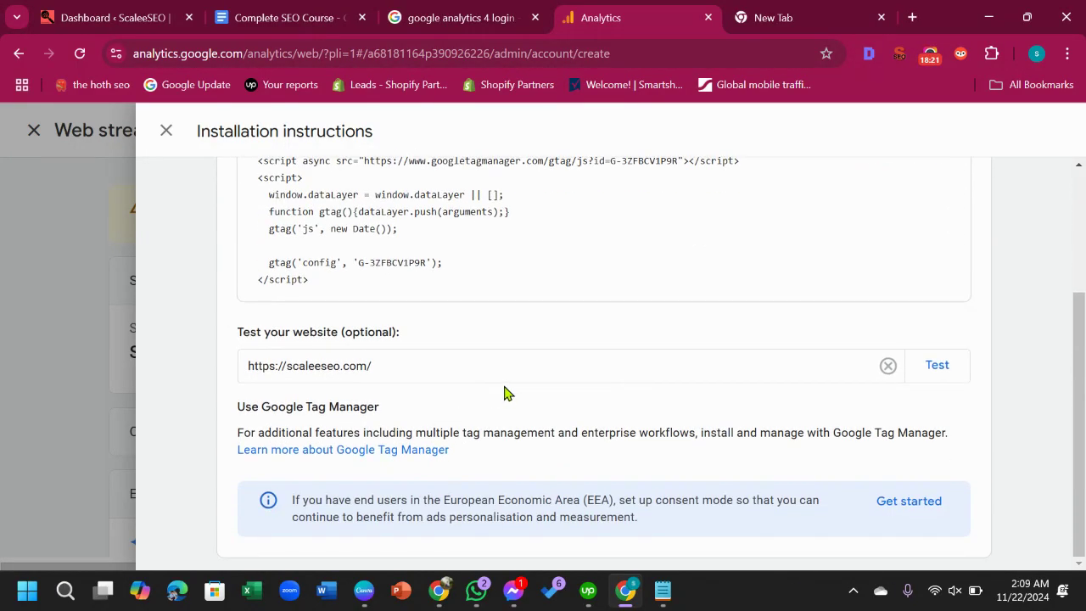
click(951, 379)
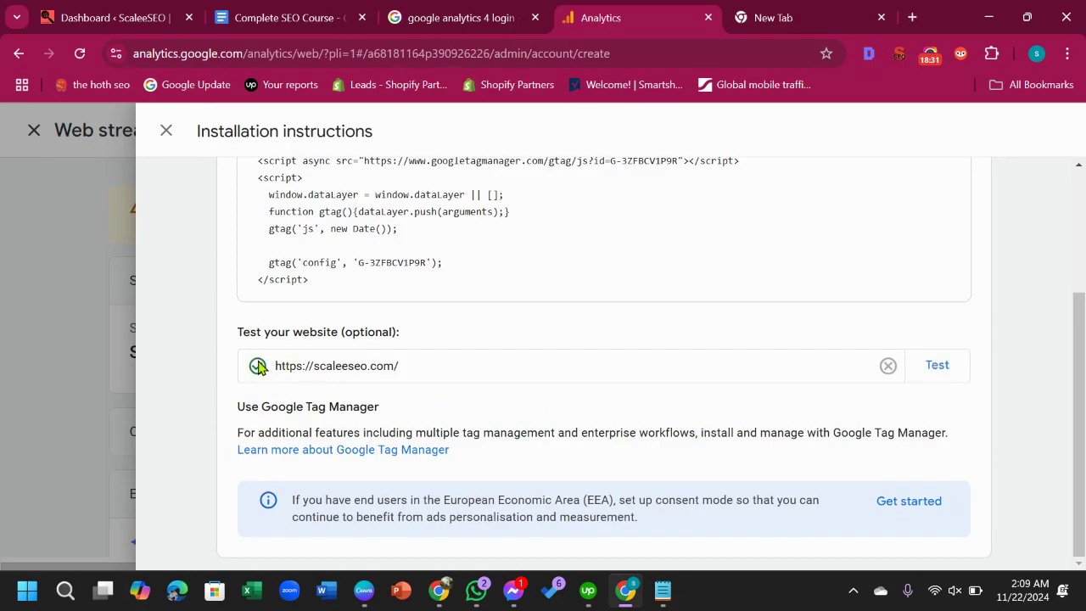
scroll(408, 374, up, 3)
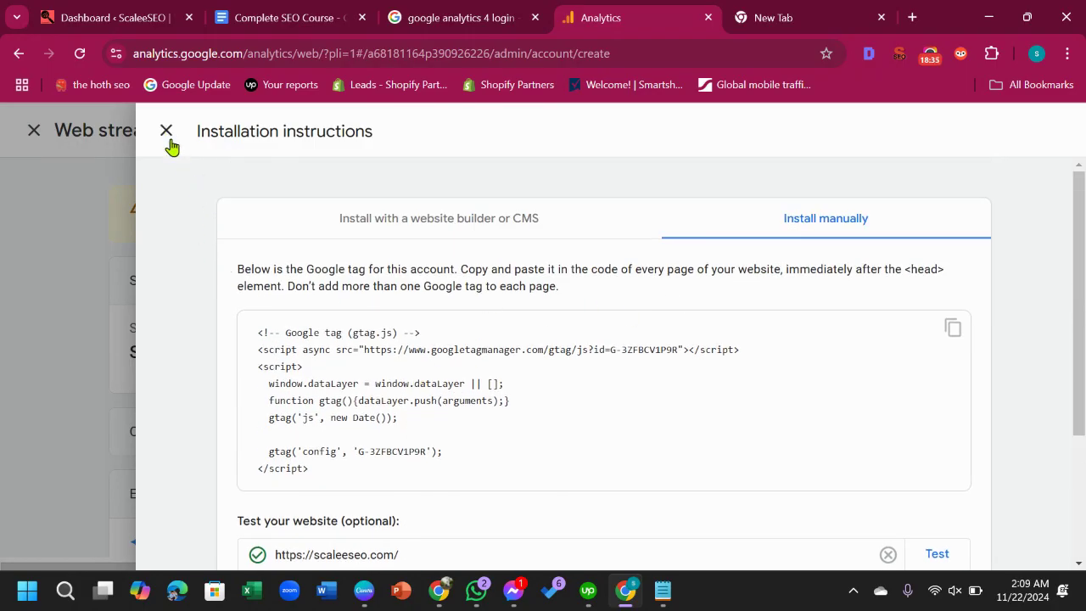
Read through the WooCommerce plugin installation instructions for website builders or CMS, including the tag ID entry and website test, and close them.
click(417, 231)
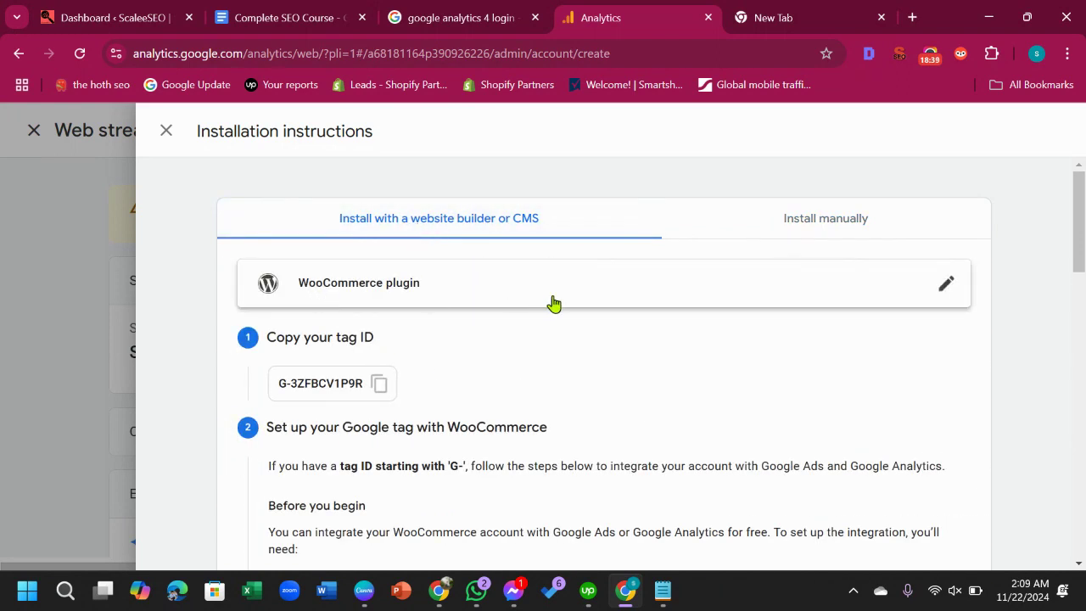
scroll(444, 426, down, 5)
scroll(444, 426, down, 10)
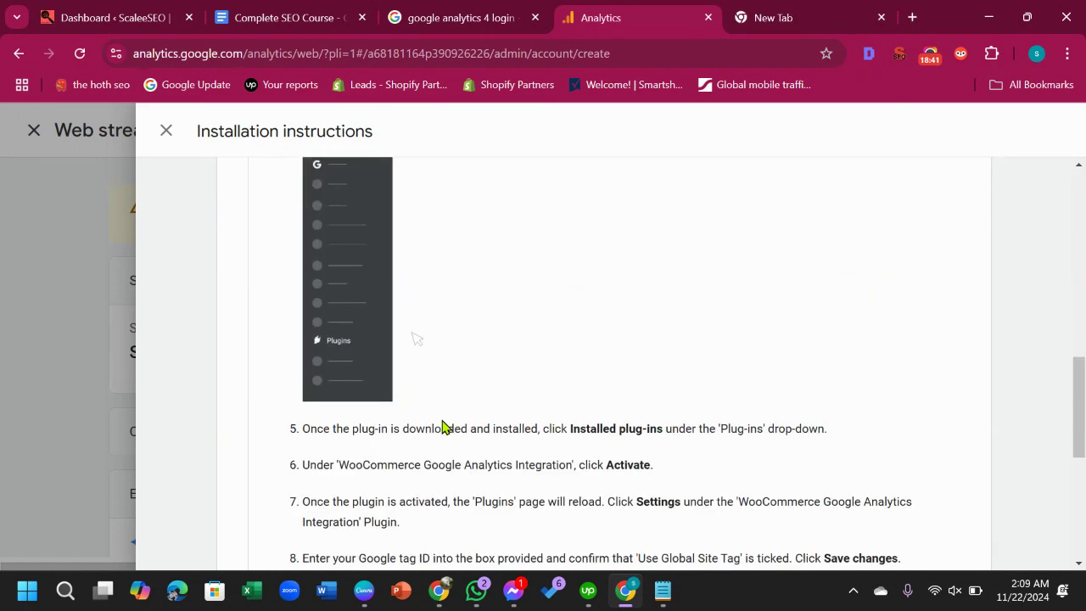
scroll(445, 424, up, 11)
scroll(450, 419, up, 5)
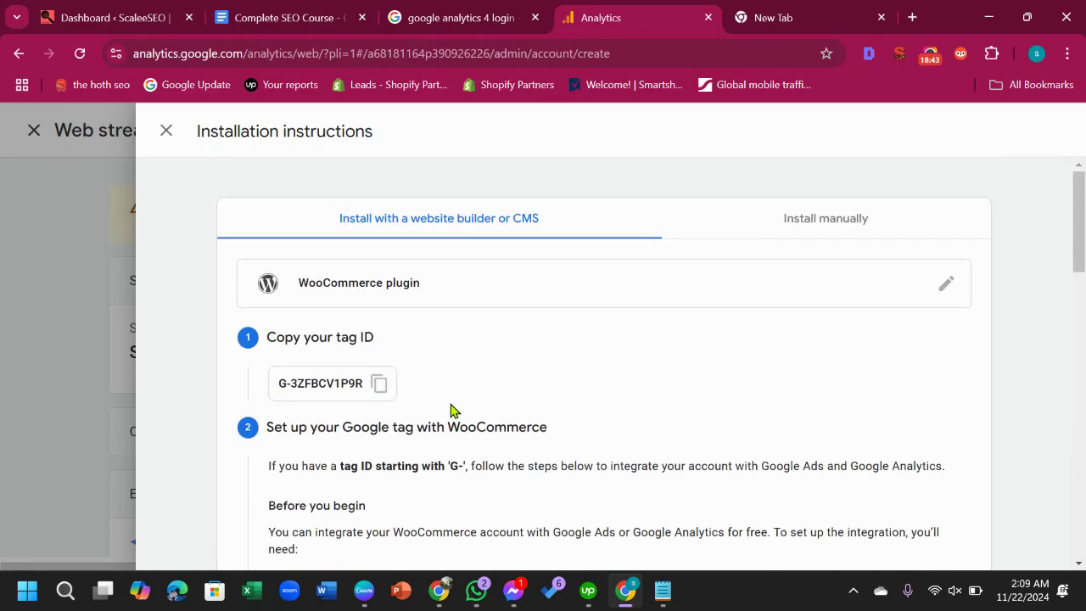
scroll(325, 368, down, 4)
scroll(367, 397, down, 5)
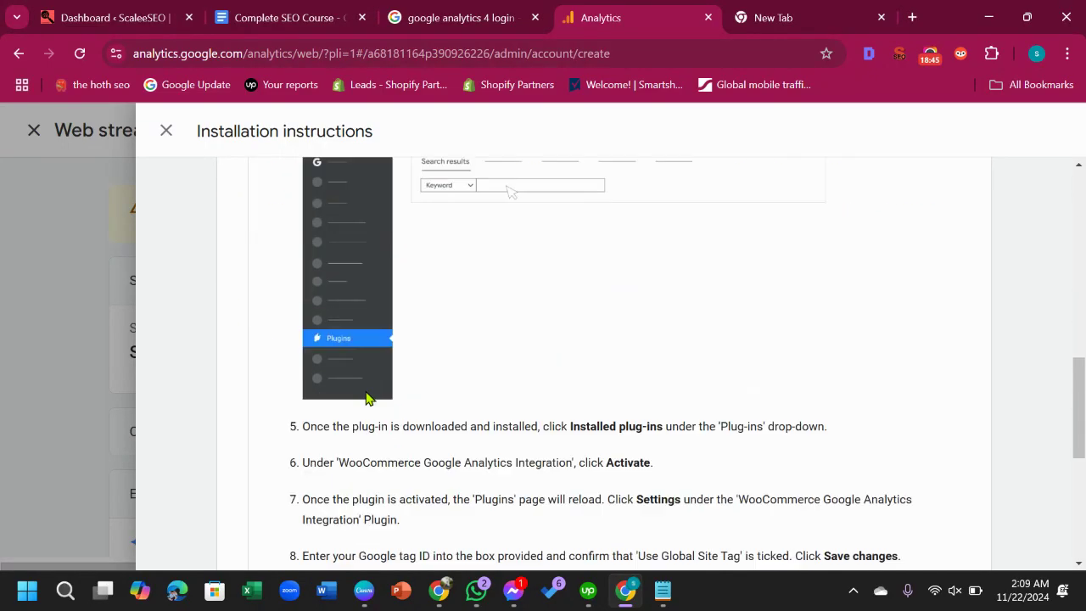
scroll(371, 399, up, 3)
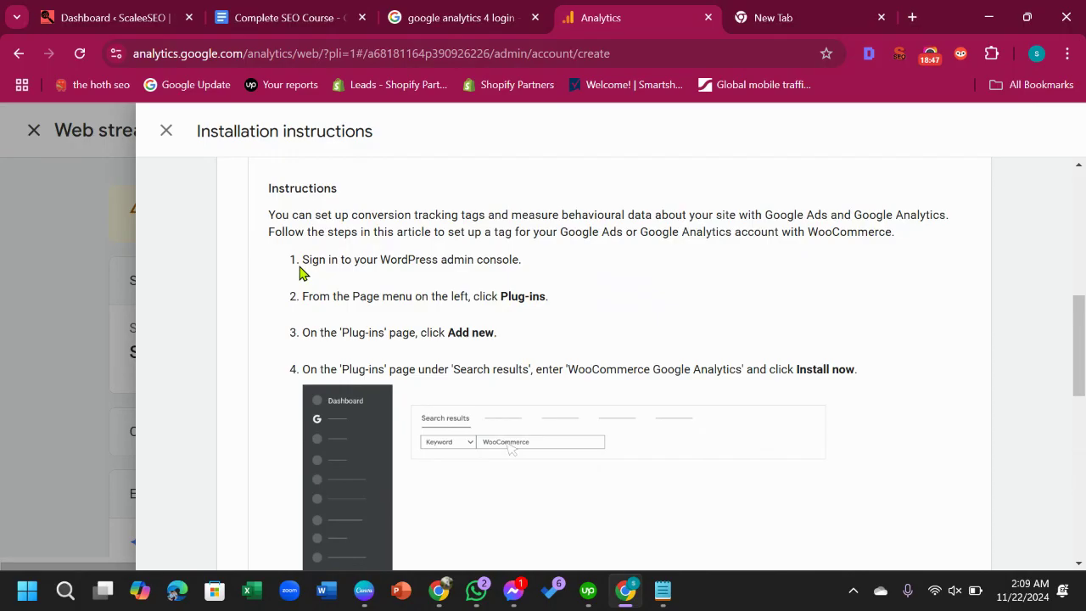
scroll(448, 361, down, 4)
scroll(447, 360, down, 3)
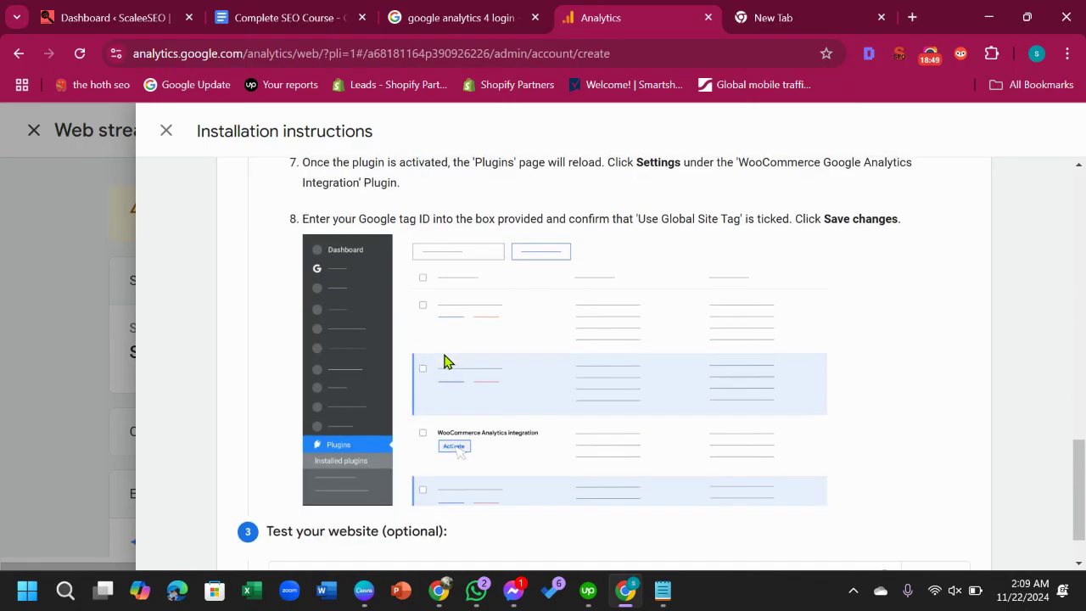
drag(284, 222, 383, 226)
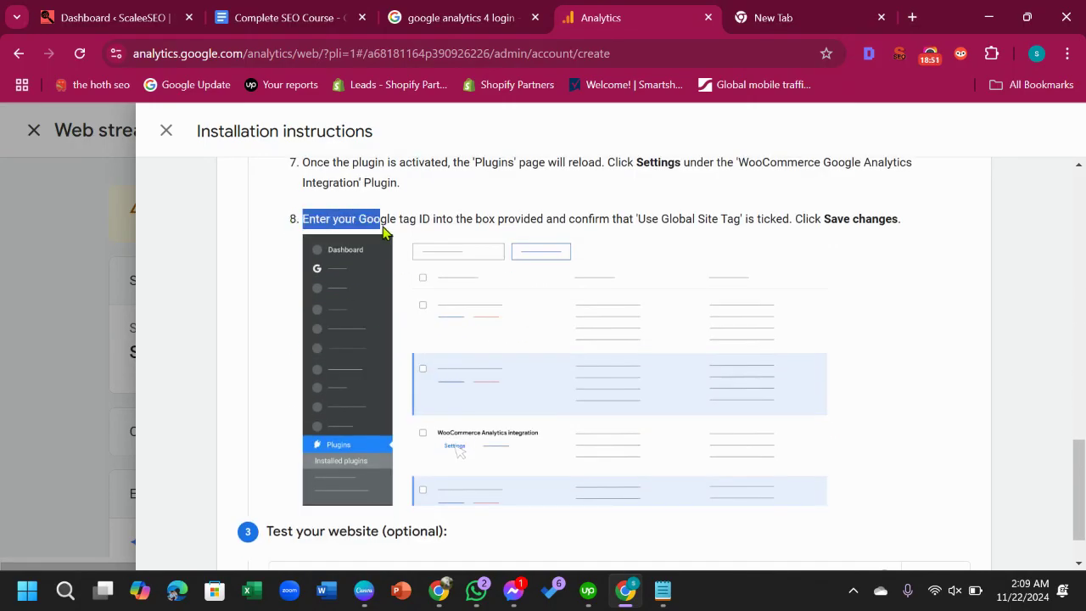
scroll(414, 407, down, 1)
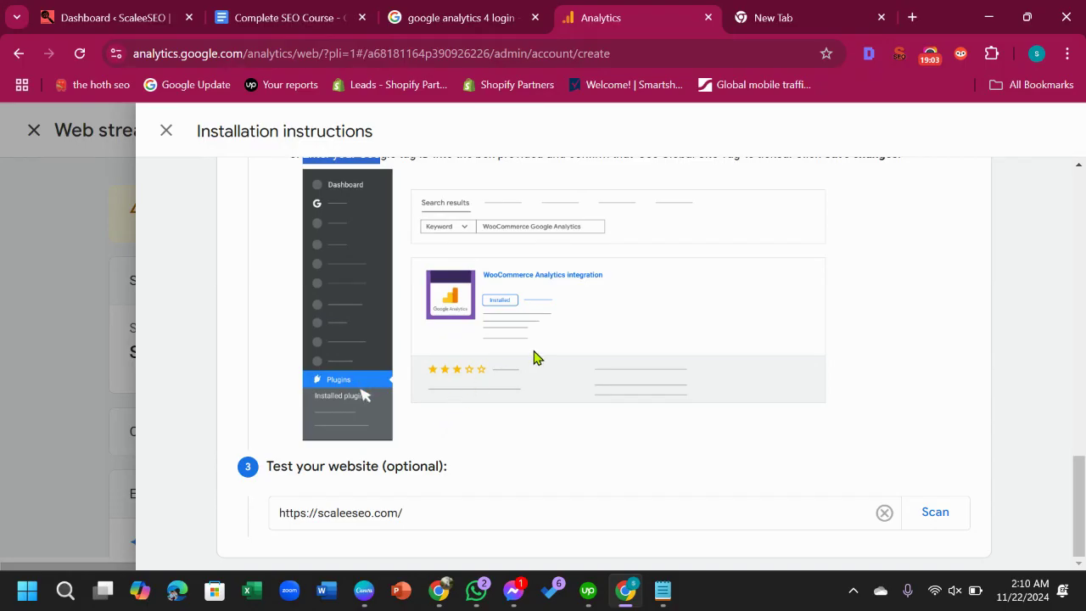
scroll(535, 358, up, 10)
scroll(533, 357, up, 3)
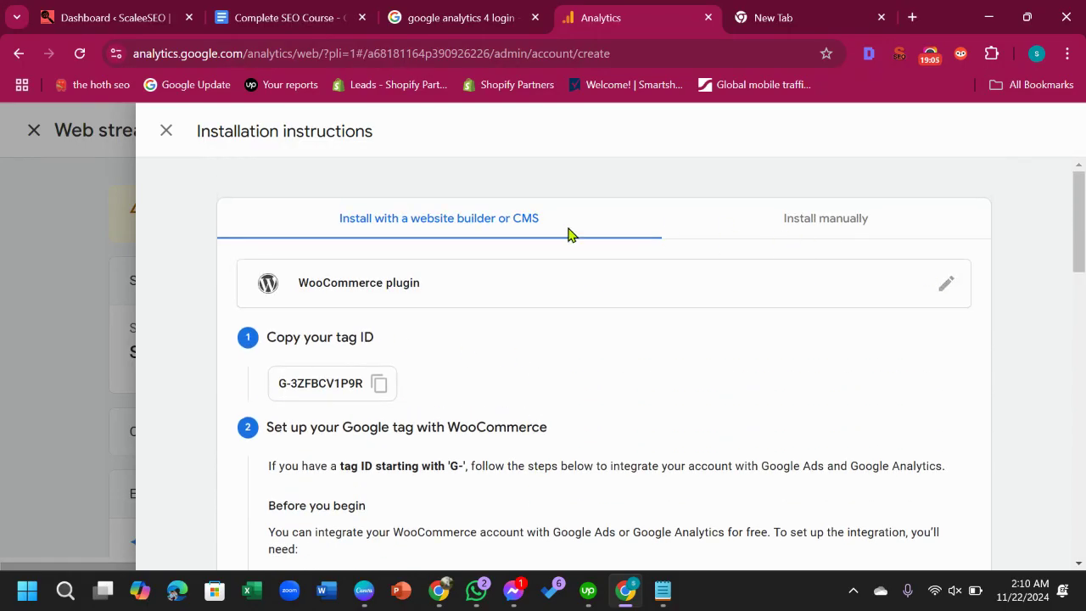
click(164, 133)
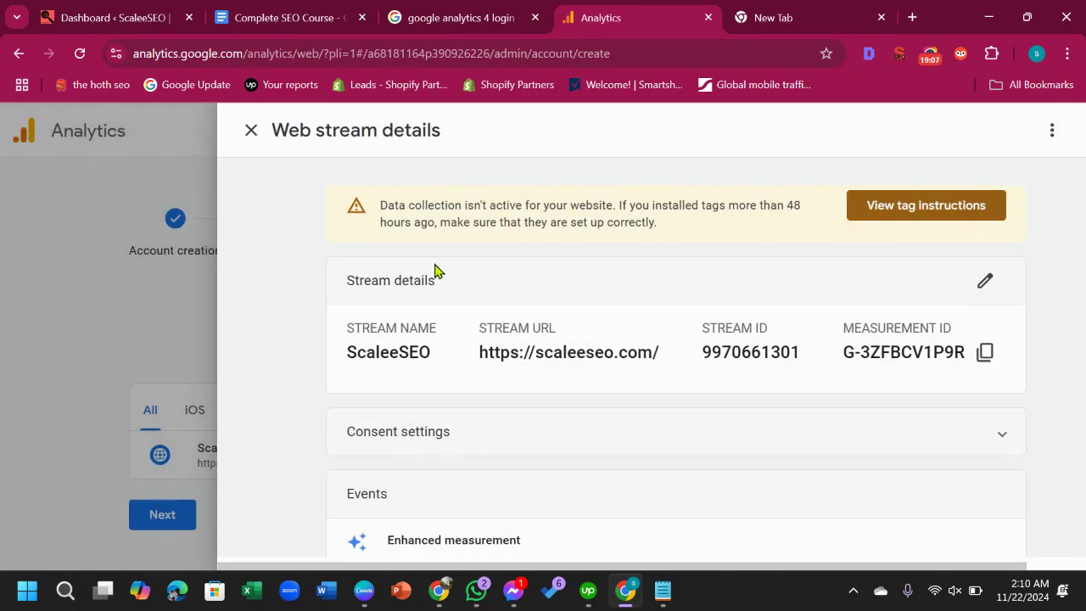
Reopen the stream's tag instructions, examine the list of website platforms available for installation, and return to the web stream details without changing the platform.
scroll(757, 286, down, 6)
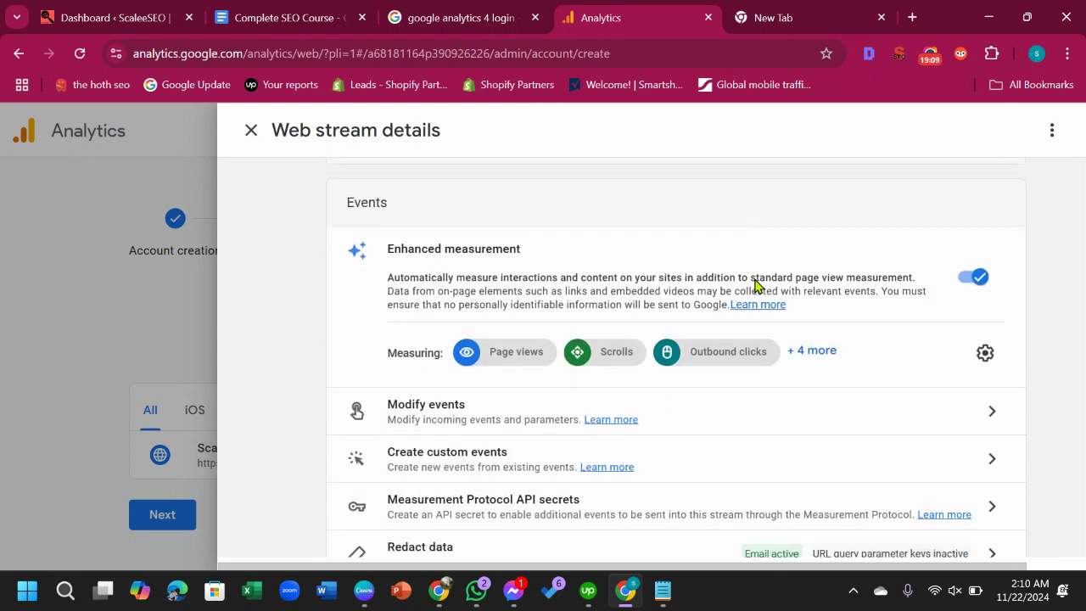
scroll(755, 286, up, 6)
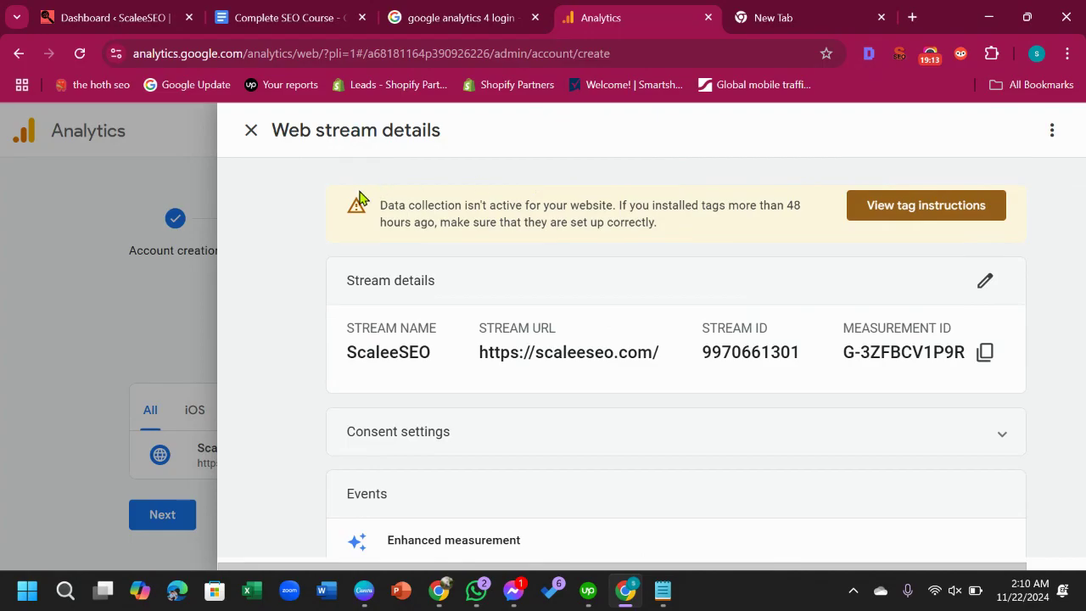
click(882, 207)
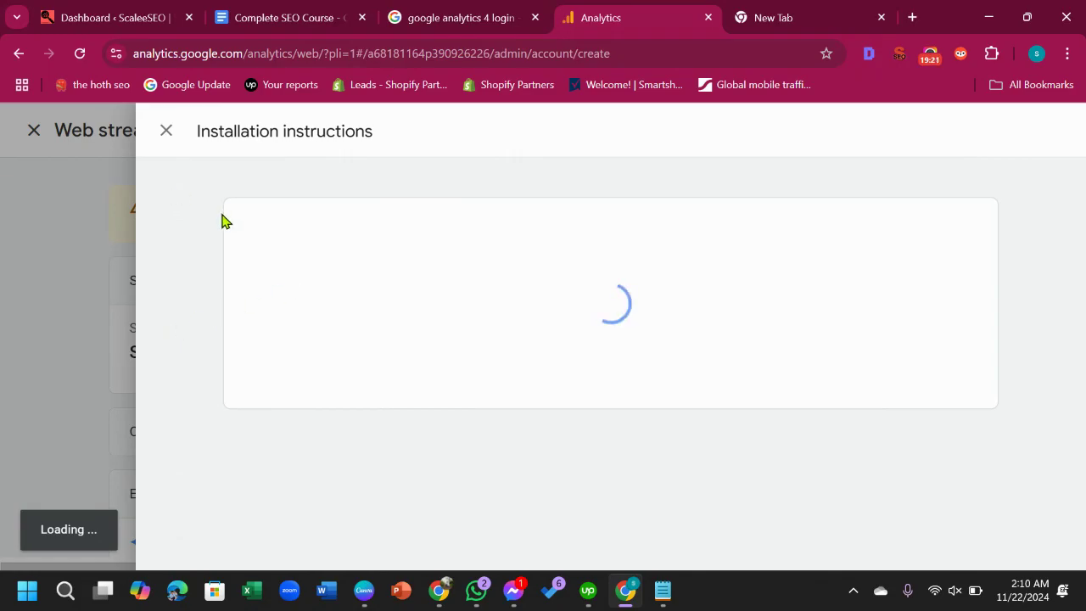
click(415, 276)
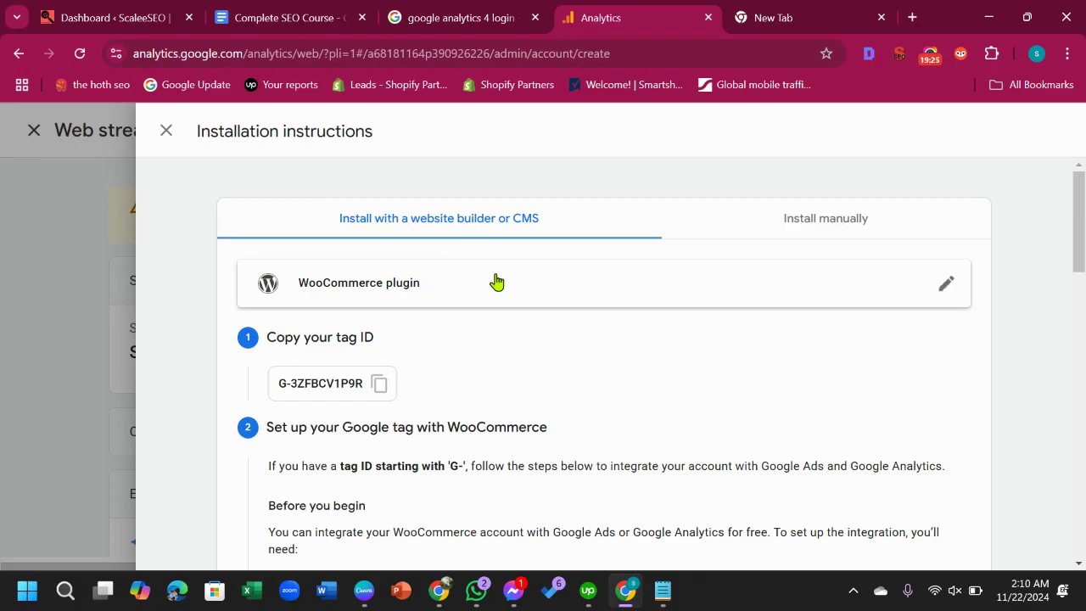
click(834, 296)
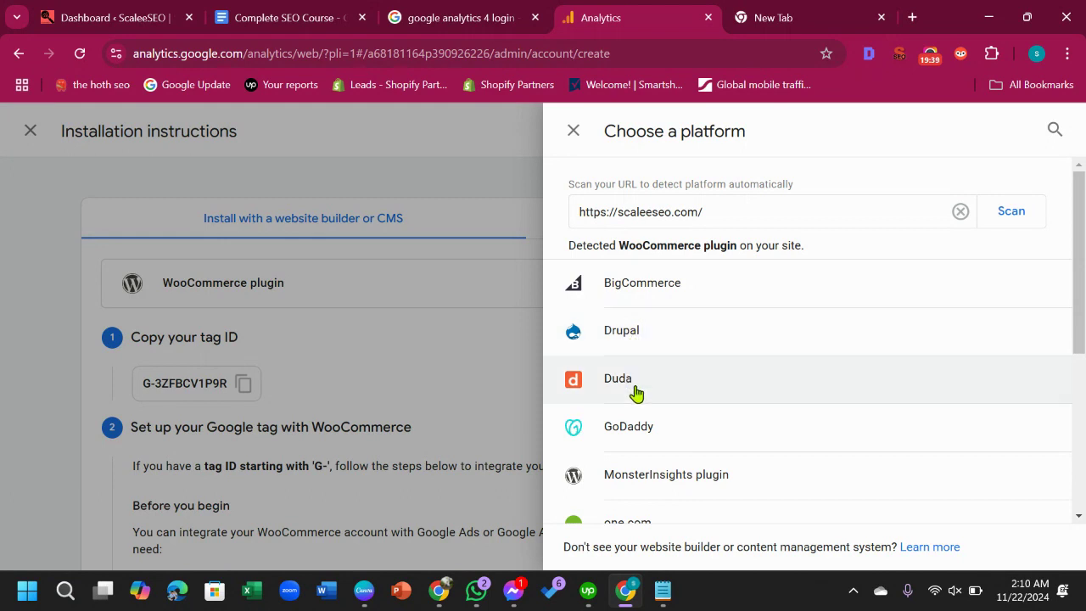
scroll(645, 436, down, 1)
scroll(644, 445, down, 2)
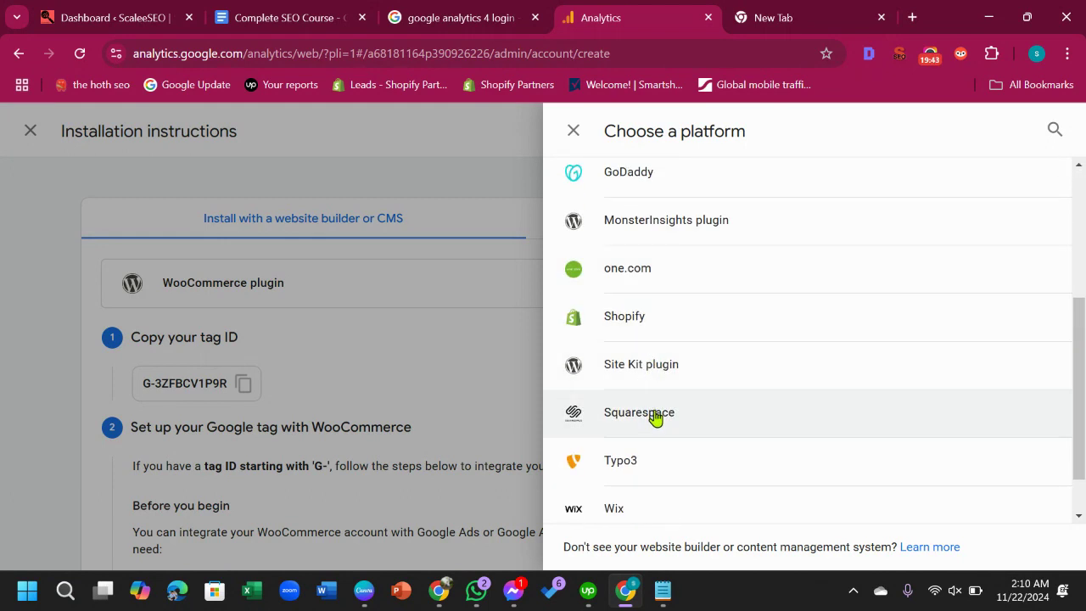
scroll(626, 502, down, 1)
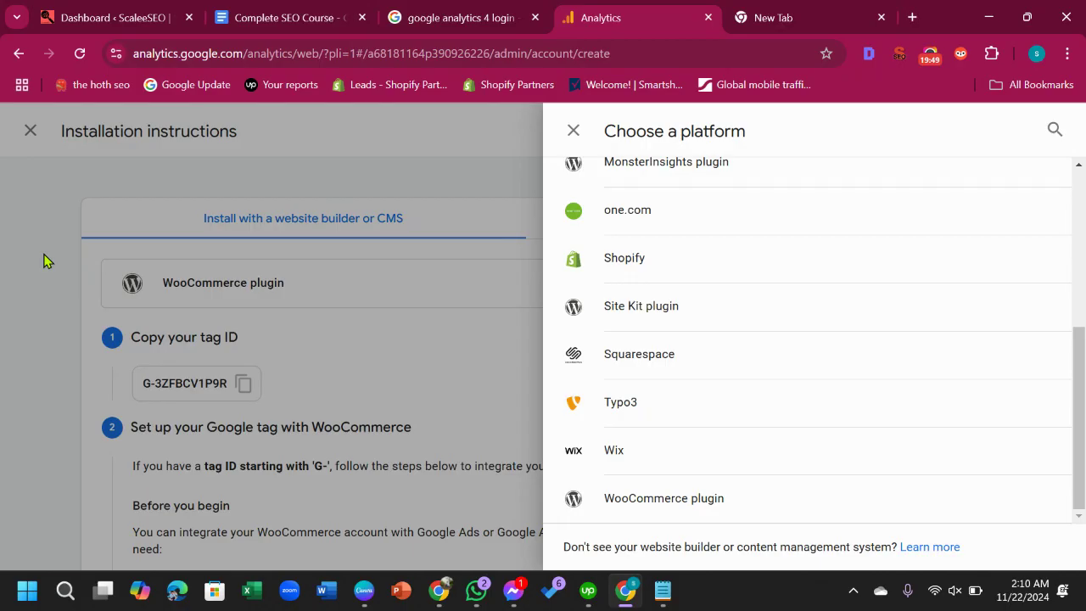
click(57, 231)
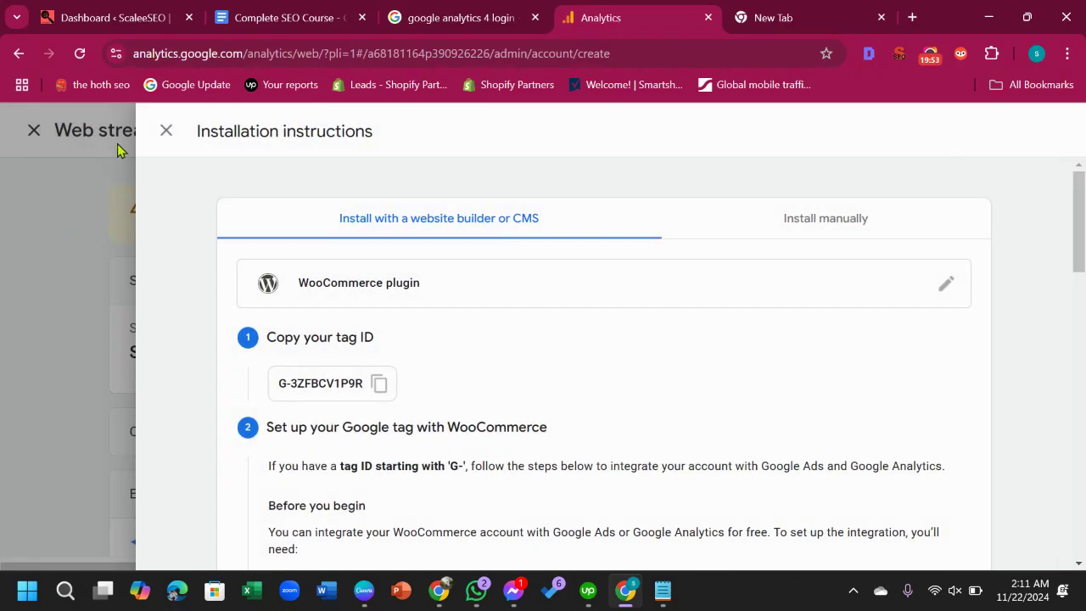
click(166, 130)
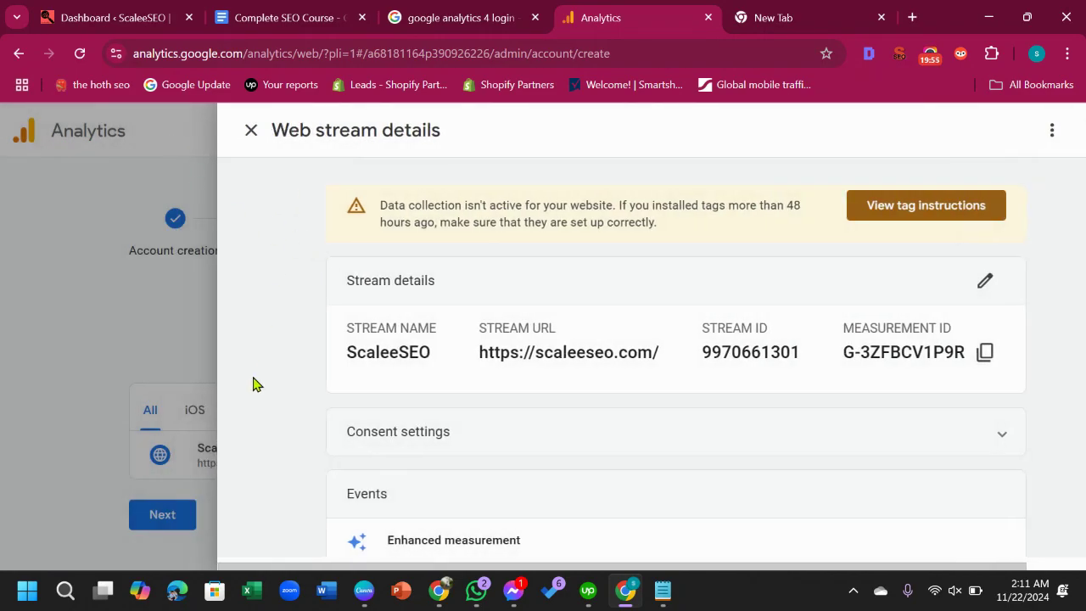
Complete the data collection setup, continue to the ScaleeSEO property's home page, and dismiss the key events notice.
click(163, 376)
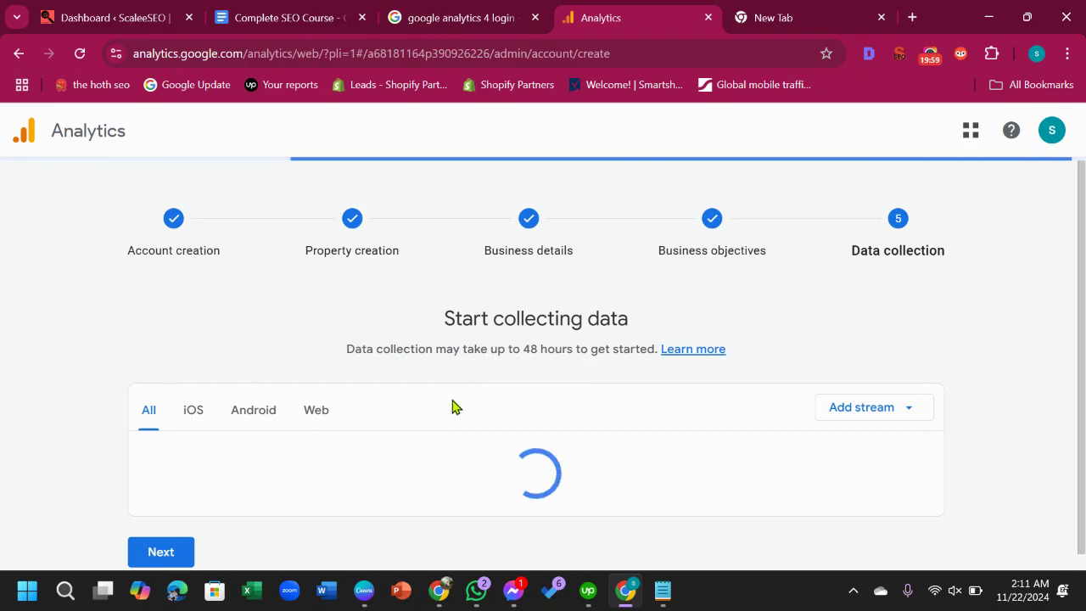
click(162, 514)
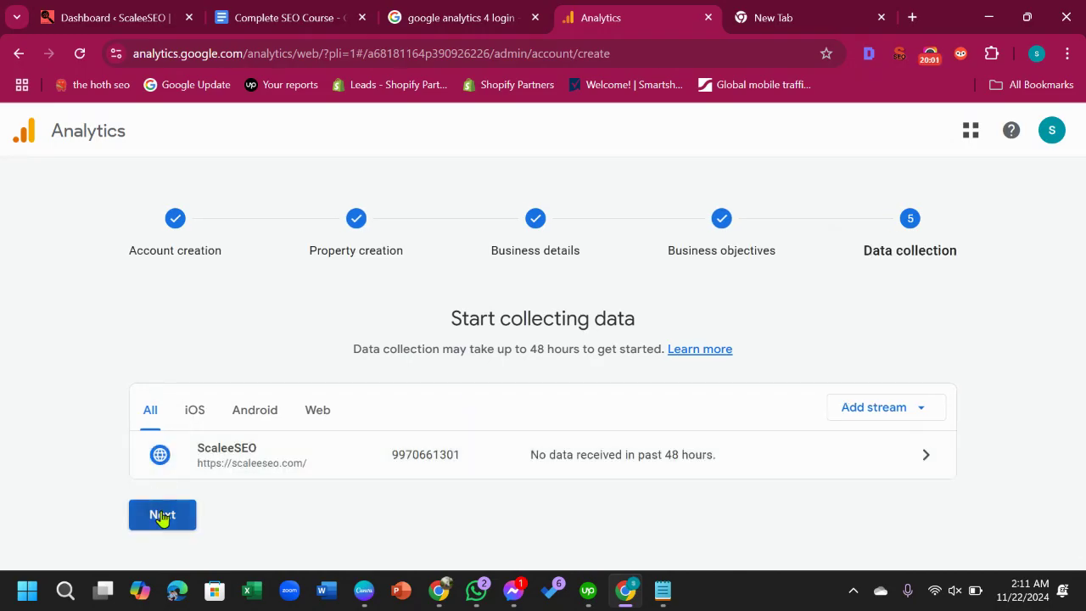
scroll(696, 461, down, 3)
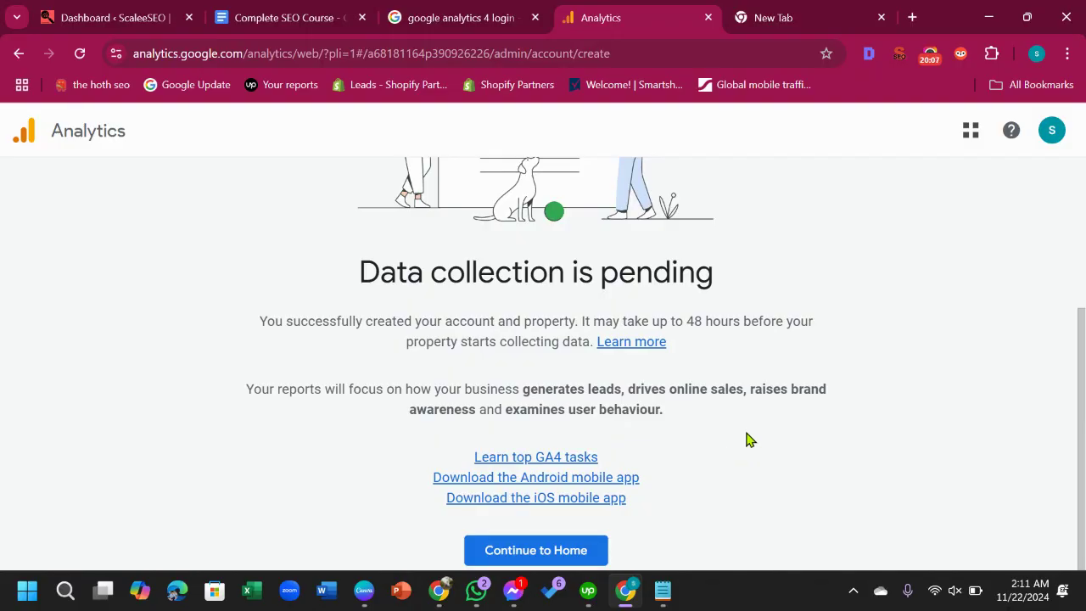
click(546, 553)
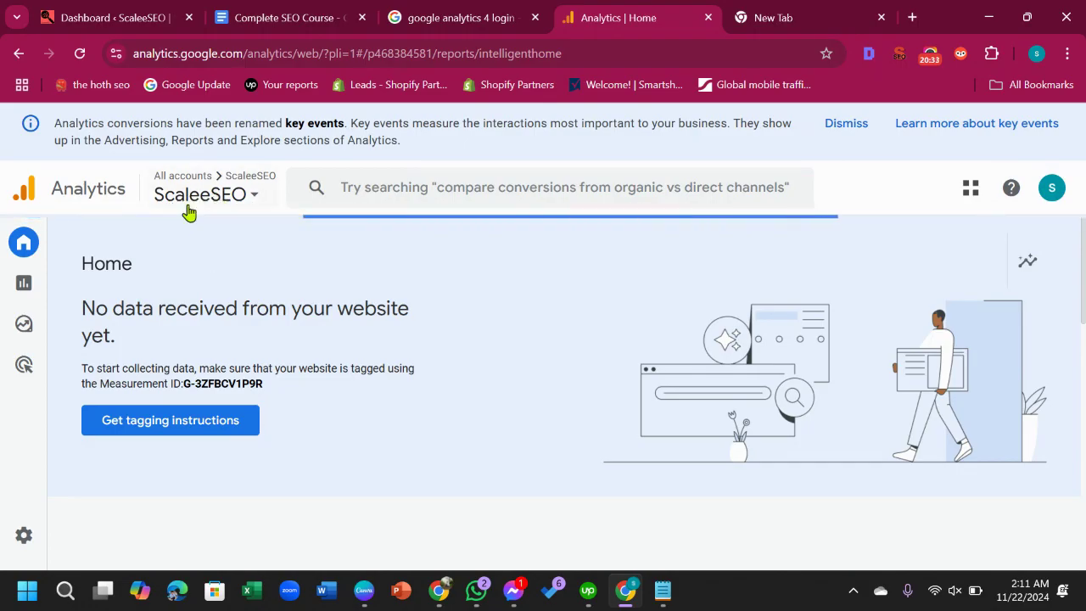
click(850, 127)
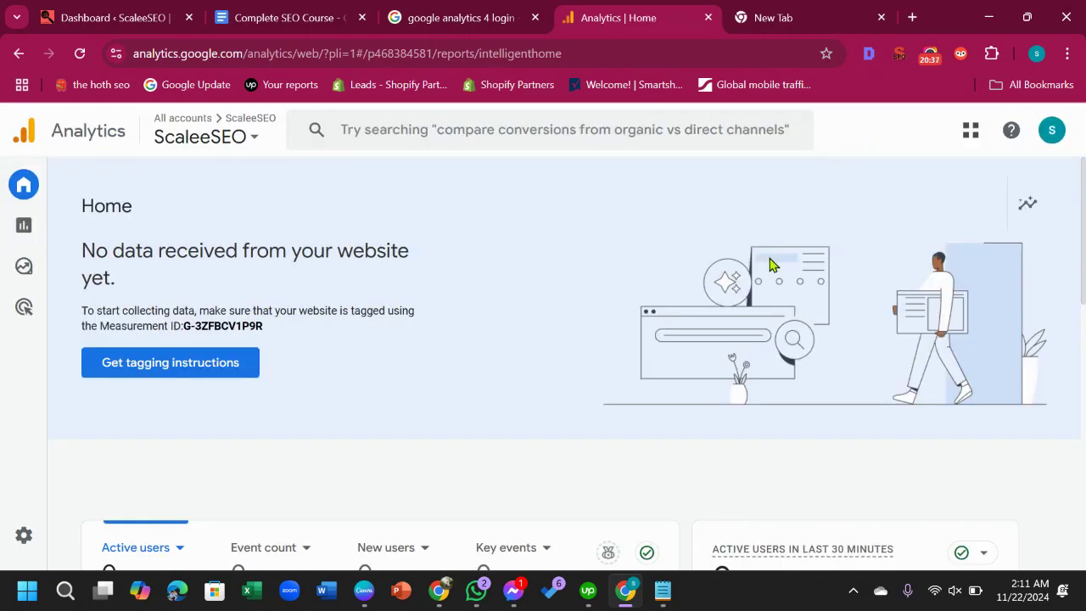